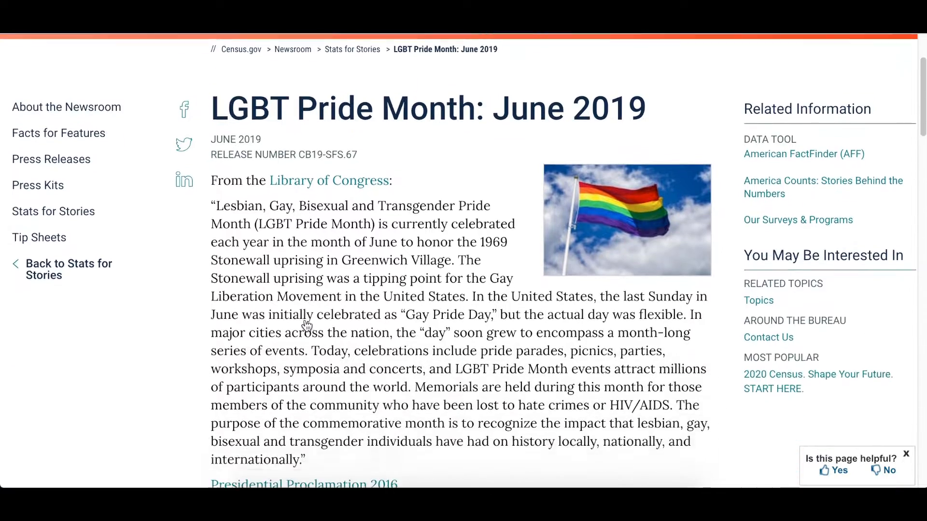
# - From the Pride Month page's More Stats, open the same-sex couple household tables and download the 2005-2017 Historical Tables workbook
pyautogui.scroll(-10, 306, 326)
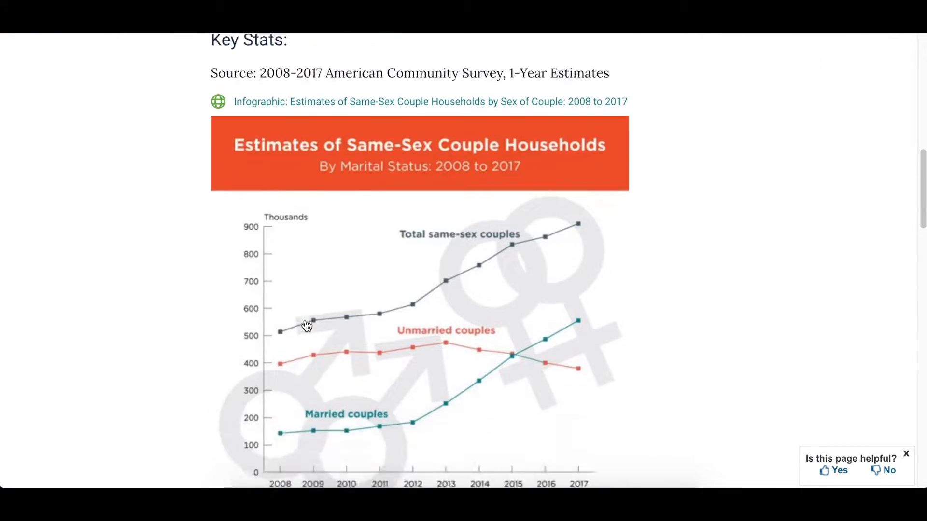
pyautogui.scroll(-1, 306, 326)
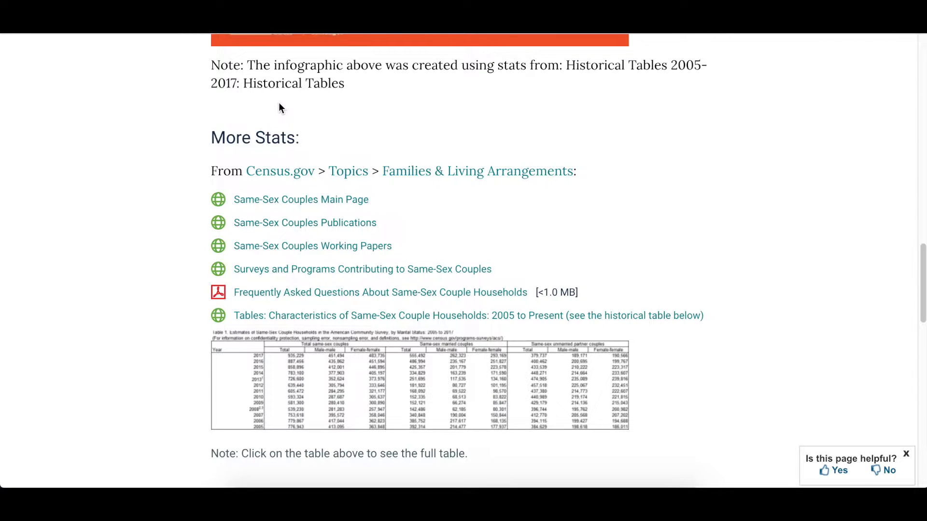
pyautogui.click(432, 316)
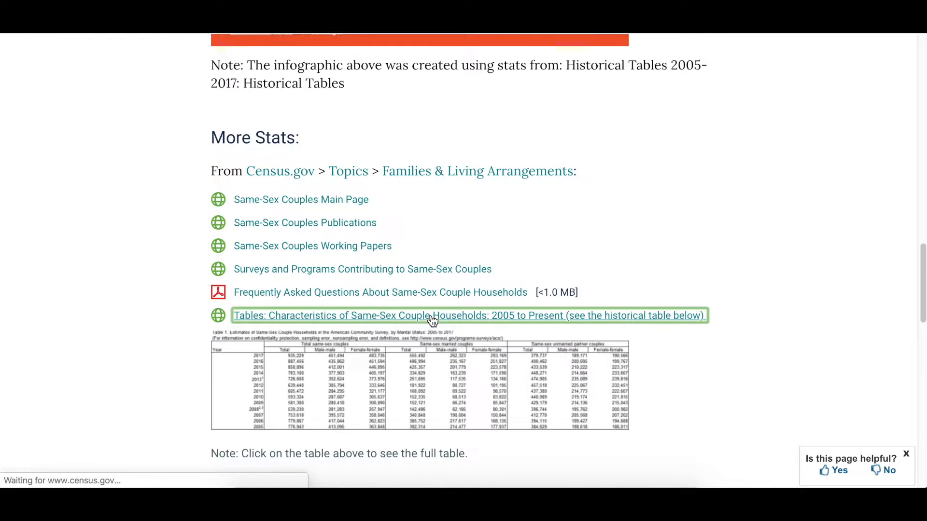
pyautogui.scroll(-2, 432, 321)
pyautogui.scroll(-6, 432, 321)
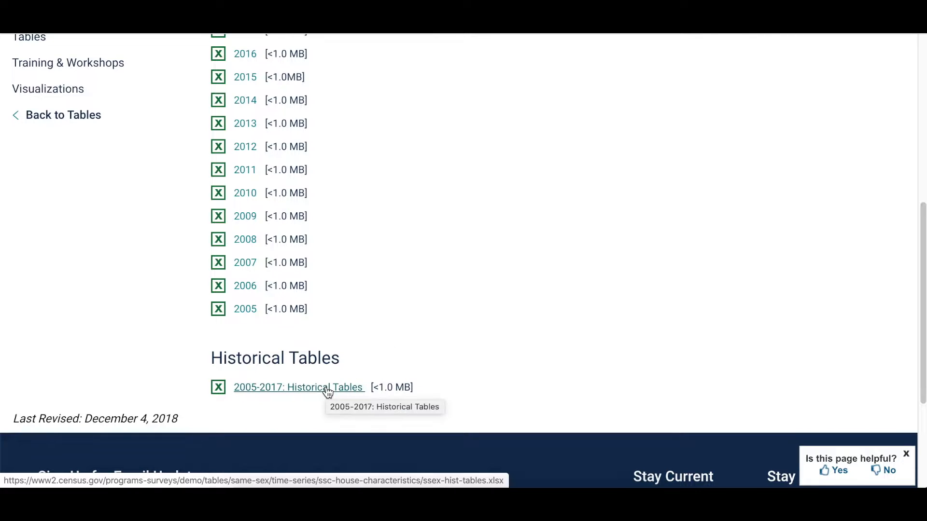
pyautogui.click(327, 390)
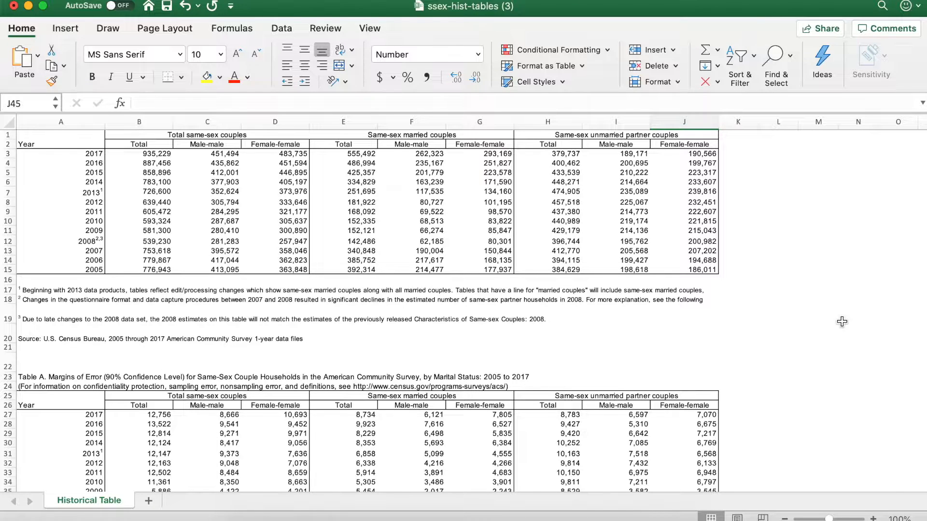
# - Delete the footnotes and the margins-of-error table in A16:J45 below the main data, shifting cells up
pyautogui.click(36, 283)
pyautogui.scroll(-5, 171, 350)
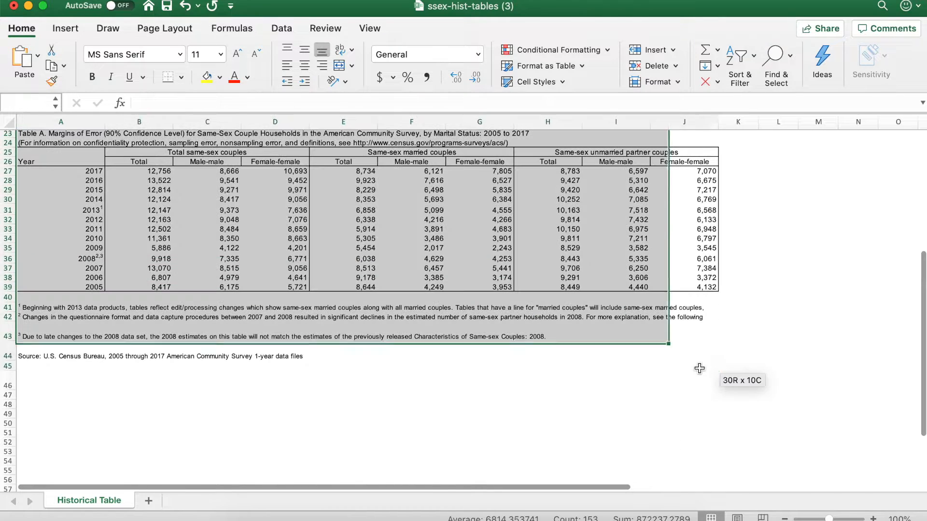
pyautogui.keyDown('shift'); pyautogui.click(707, 371); pyautogui.keyUp('shift')
pyautogui.scroll(2, 591, 274)
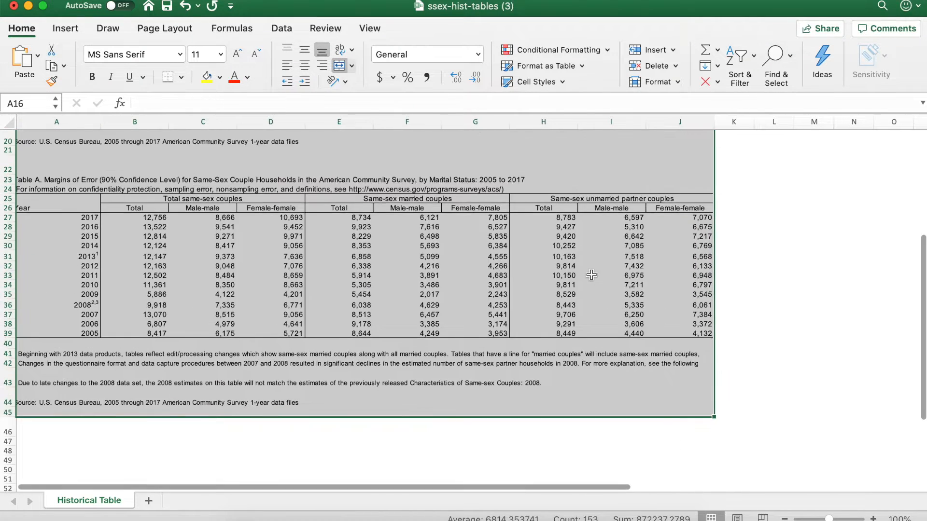
pyautogui.scroll(5, 591, 275)
pyautogui.rightClick(307, 296)
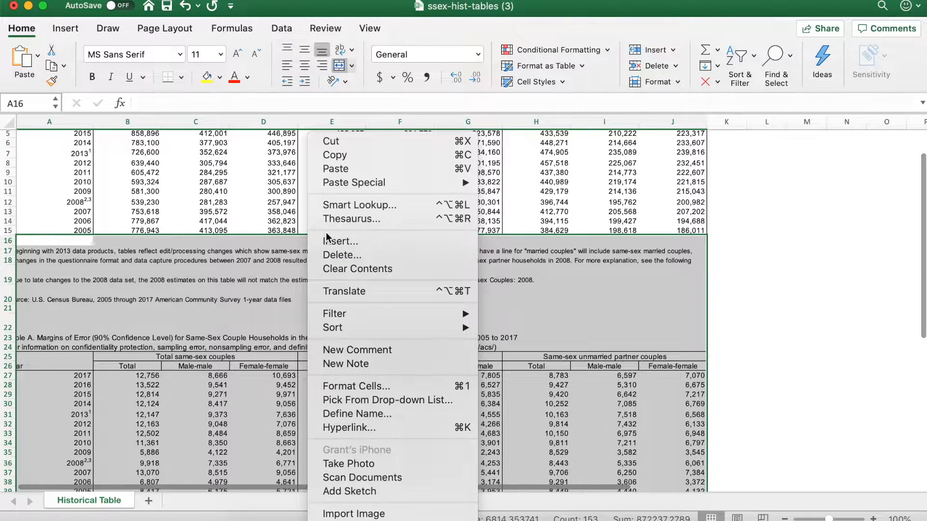
pyautogui.click(344, 255)
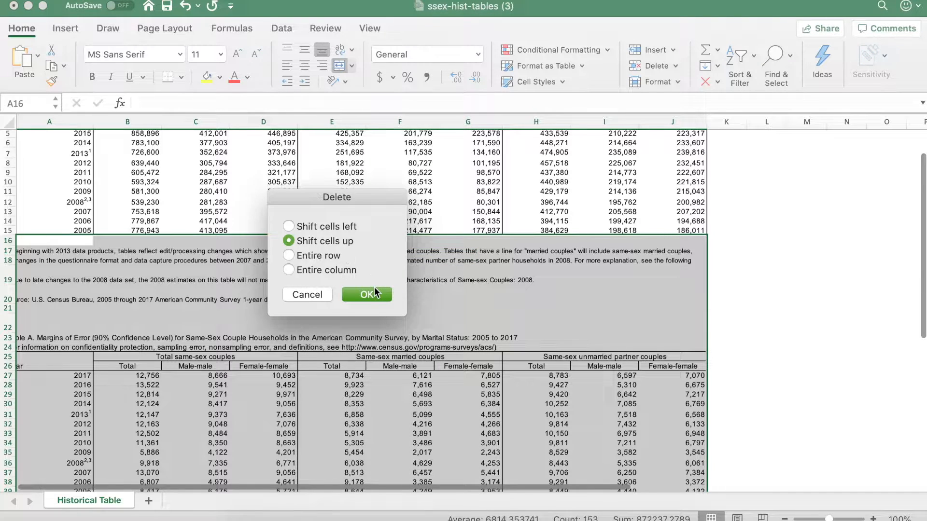
pyautogui.click(367, 295)
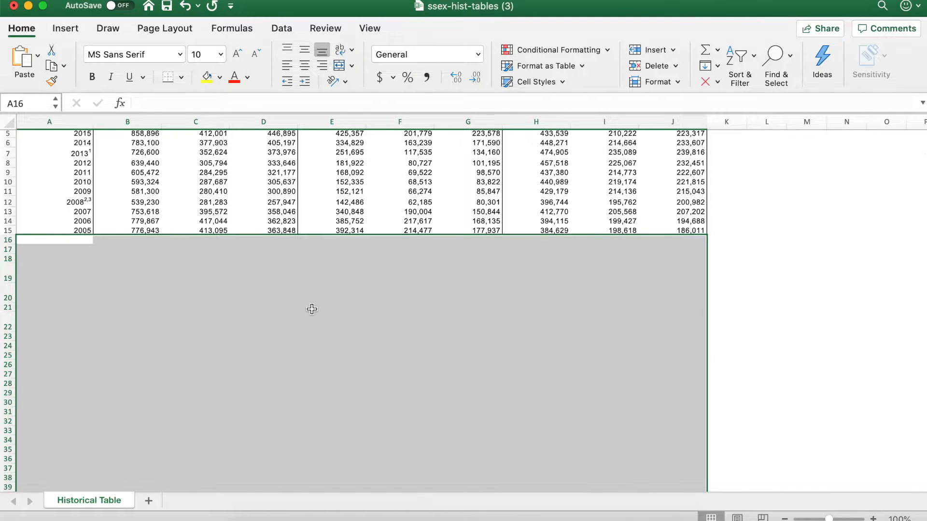
pyautogui.click(311, 309)
pyautogui.scroll(3, 312, 309)
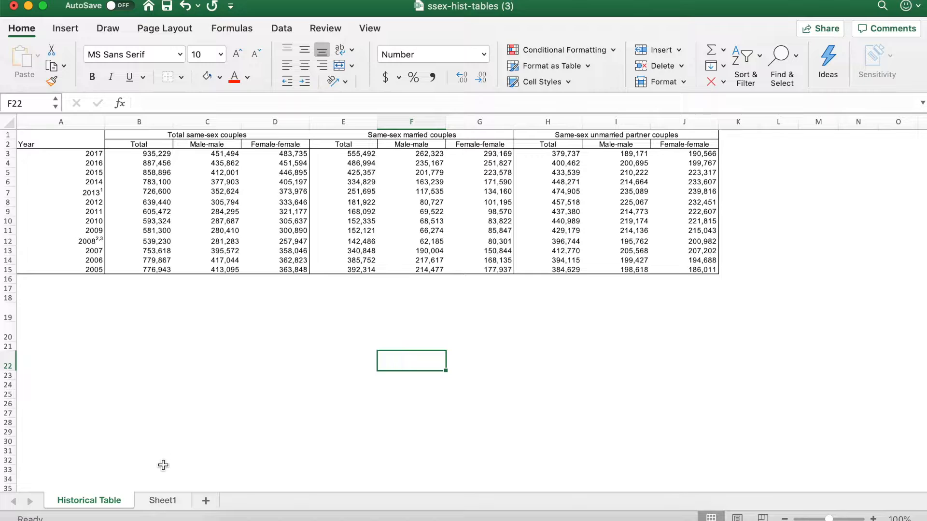
# - In Sheet1's B3, enter ='Historical Table'!C3/'Historical Table'!B3 for the male-male share and fill it down to B15
pyautogui.click(163, 502)
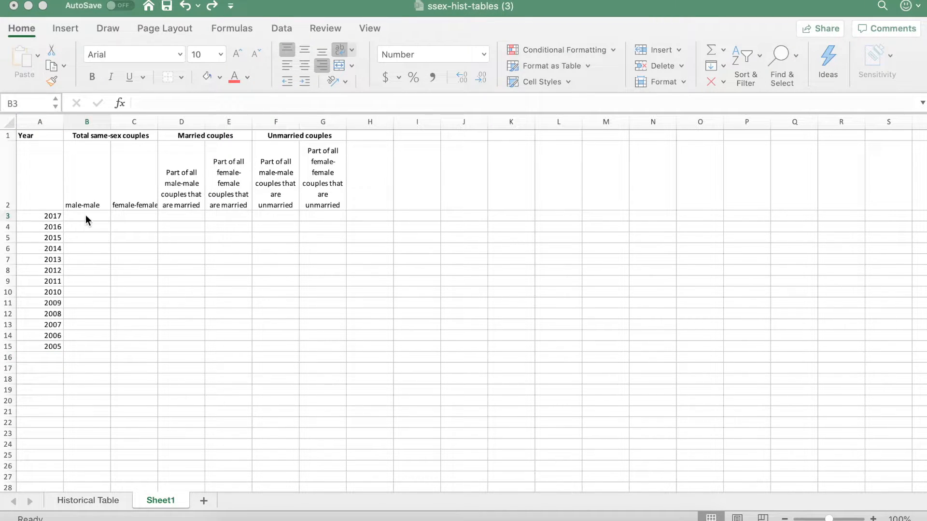
pyautogui.click(87, 218)
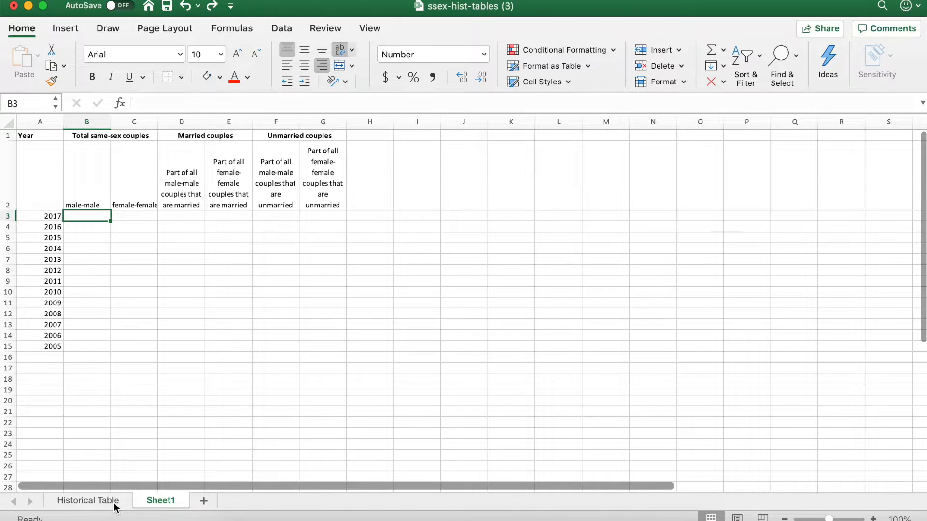
pyautogui.click(151, 102)
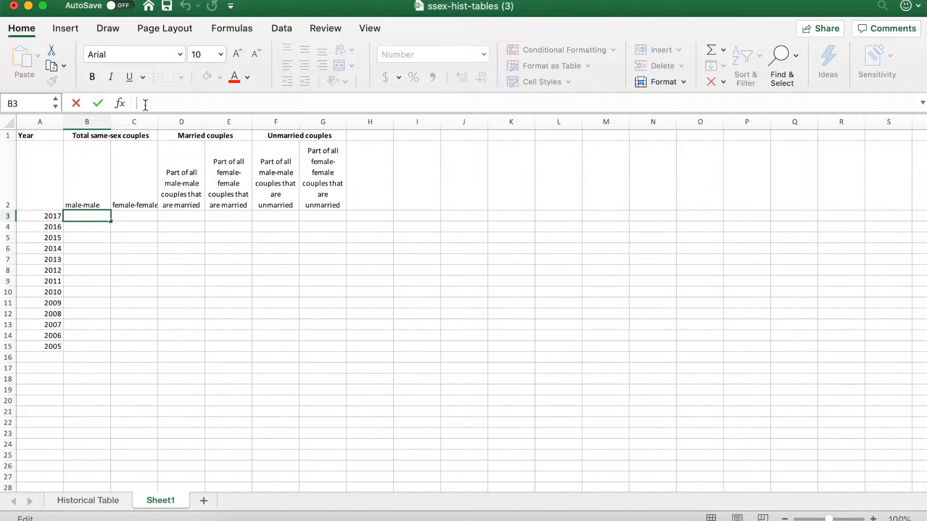
pyautogui.write('=')
pyautogui.click(88, 499)
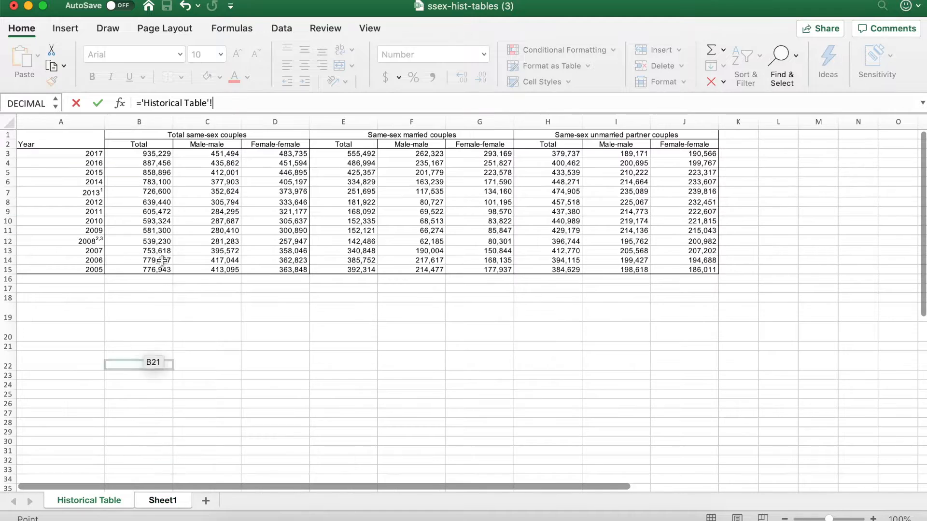
pyautogui.click(232, 154)
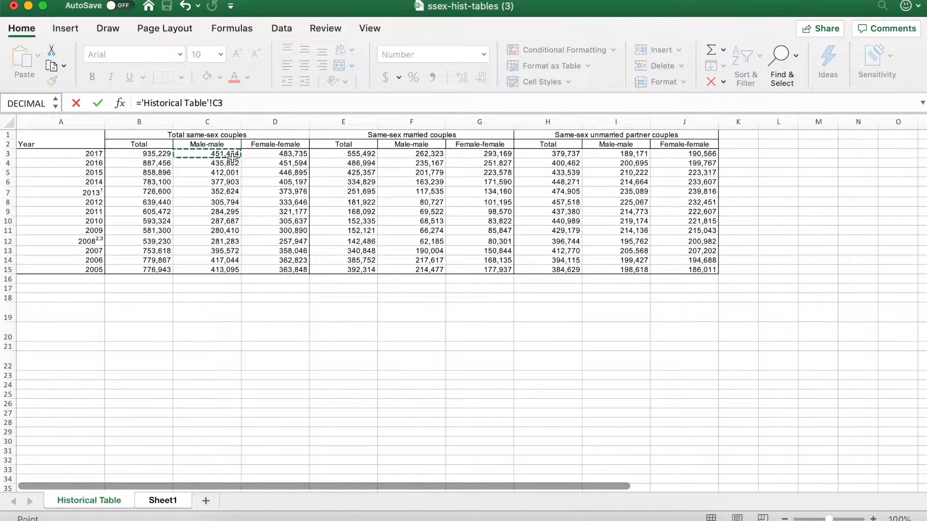
pyautogui.write('/')
pyautogui.click(157, 155)
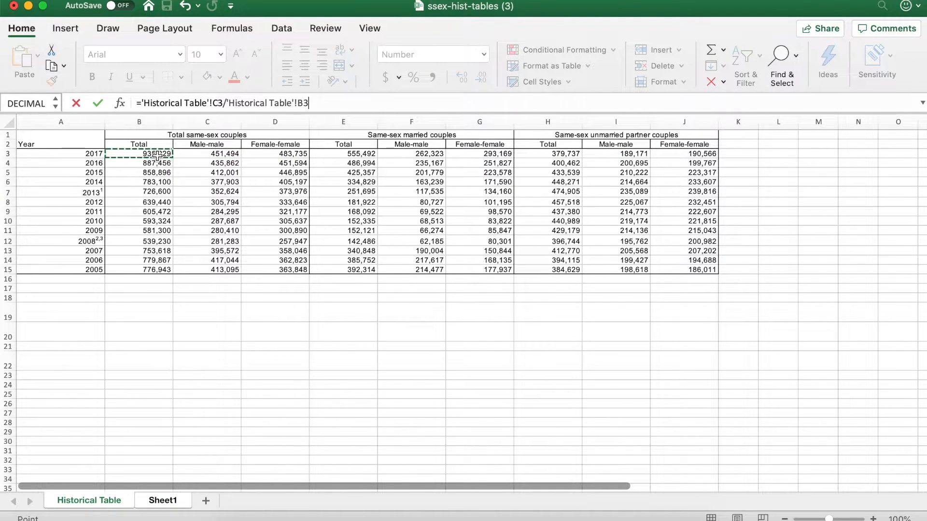
pyautogui.press('Return')
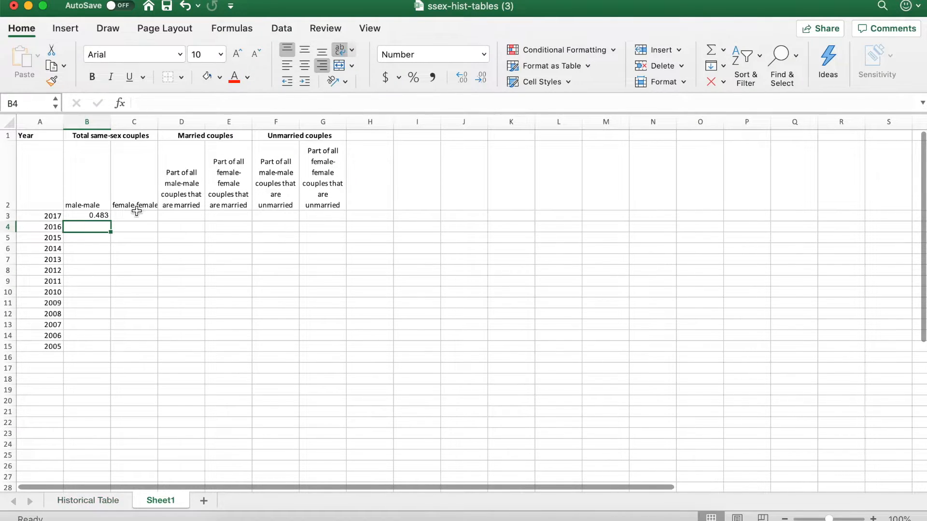
pyautogui.click(103, 216)
pyautogui.moveTo(111, 221); pyautogui.dragTo(117, 349)
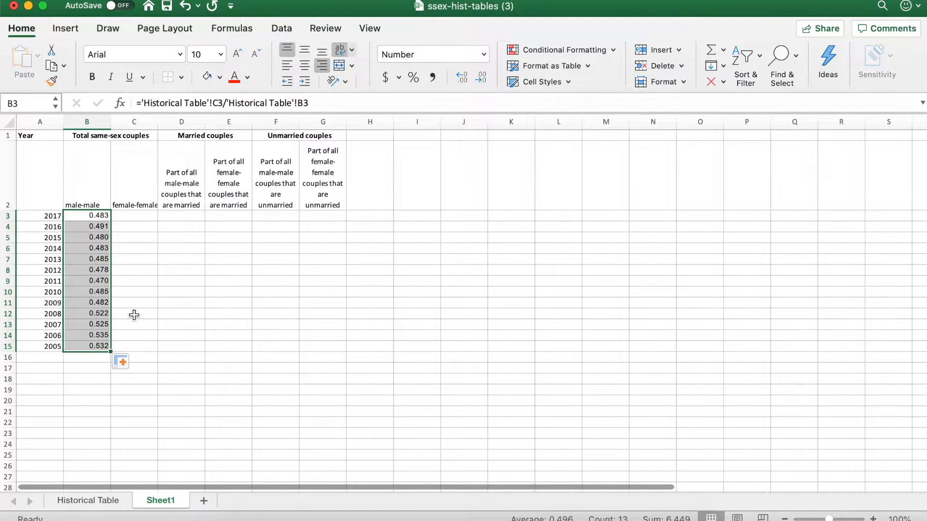
# - In C3, enter ='Historical Table'!D3/'Historical Table'!B3 for the female-female share and fill it down to C15
pyautogui.click(147, 220)
pyautogui.write('=')
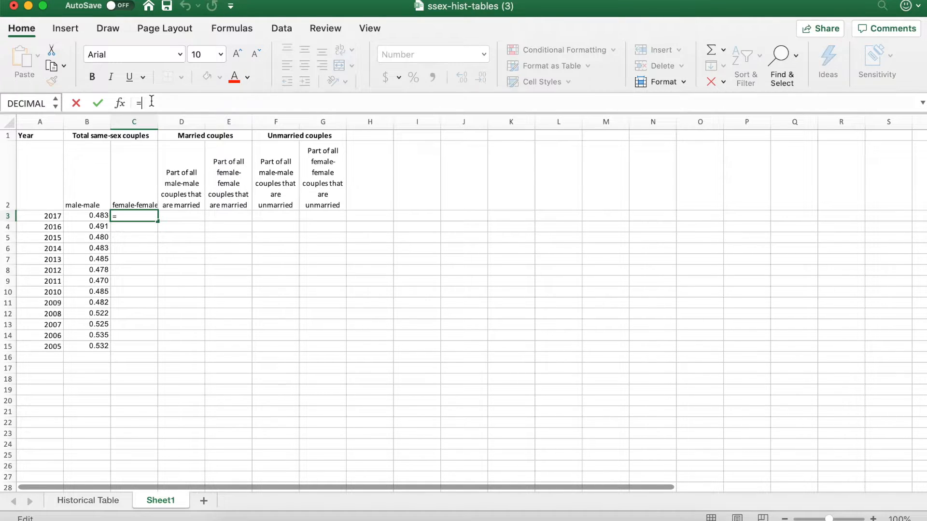
pyautogui.click(100, 502)
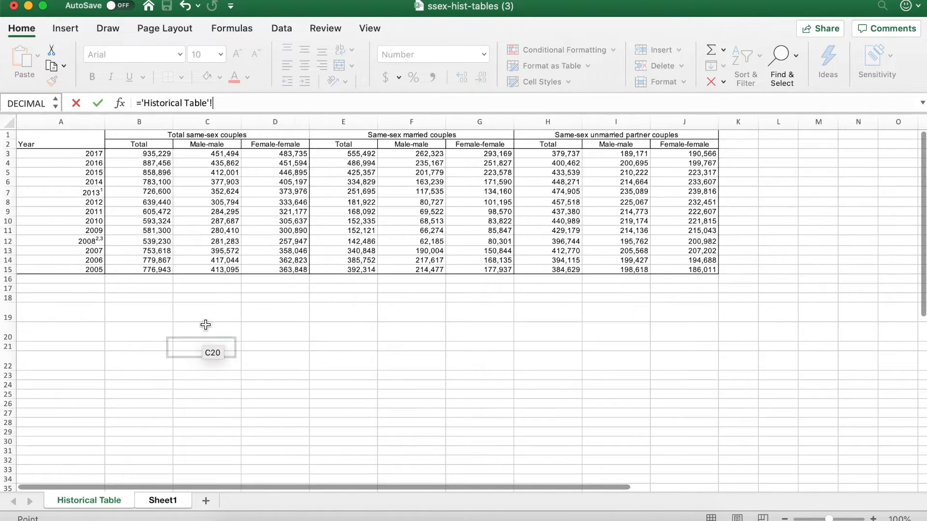
pyautogui.click(302, 153)
pyautogui.write('/')
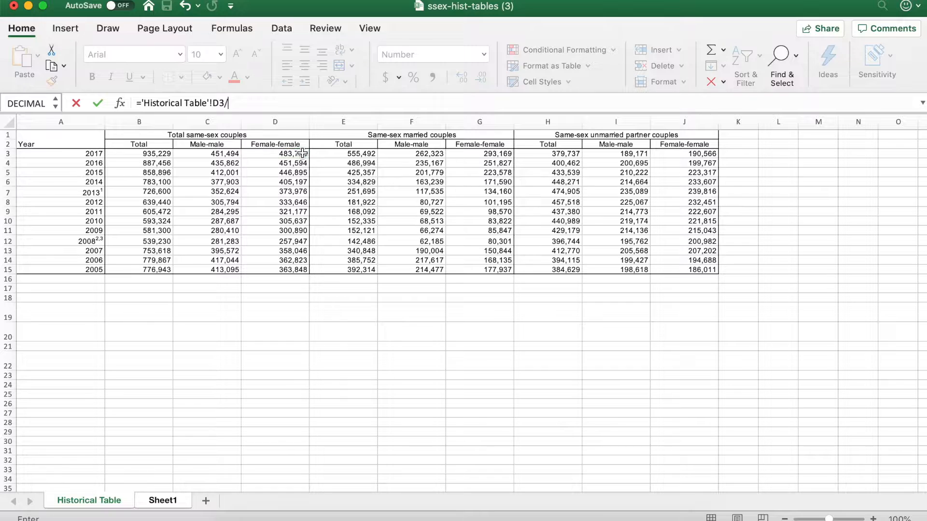
pyautogui.click(166, 155)
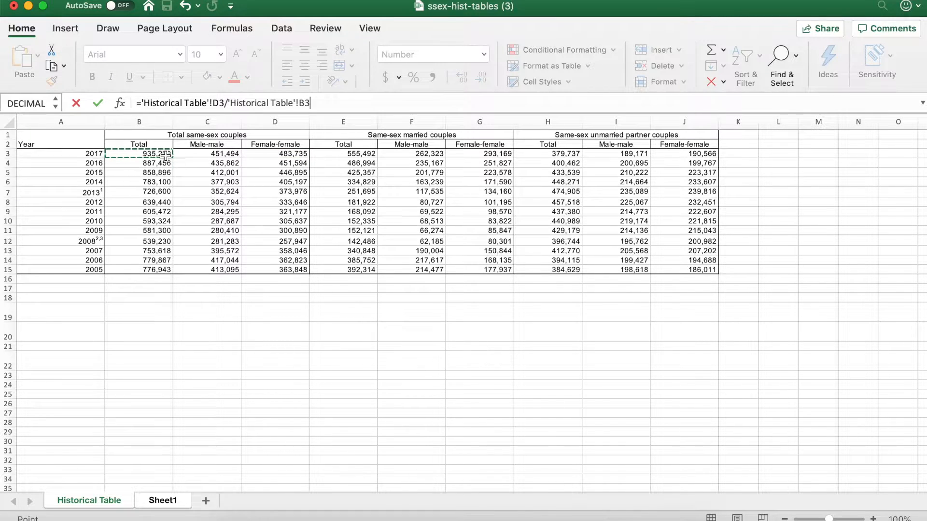
pyautogui.press('Return')
pyautogui.click(153, 216)
pyautogui.moveTo(158, 221); pyautogui.dragTo(155, 347)
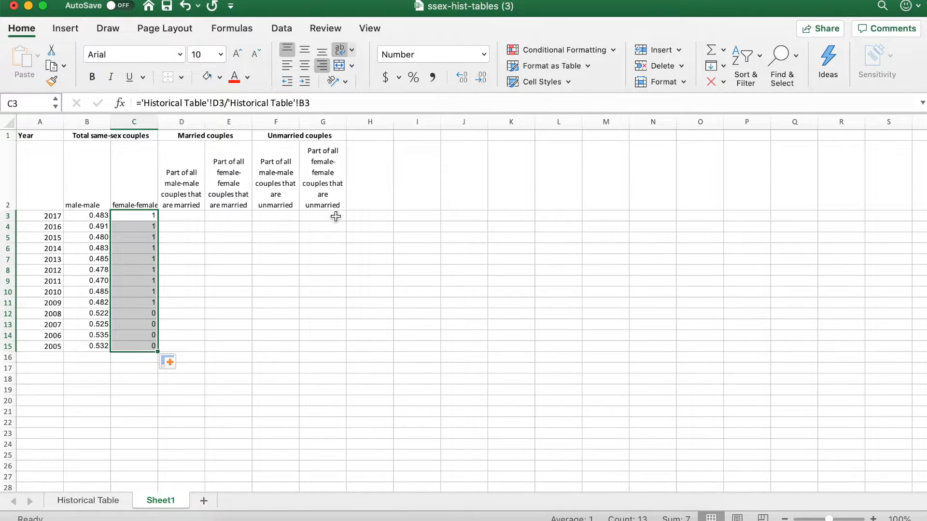
# - Display the female-female shares in C3:C15 with three decimal places
pyautogui.click(468, 77)
pyautogui.click(467, 77)
pyautogui.click(467, 77)
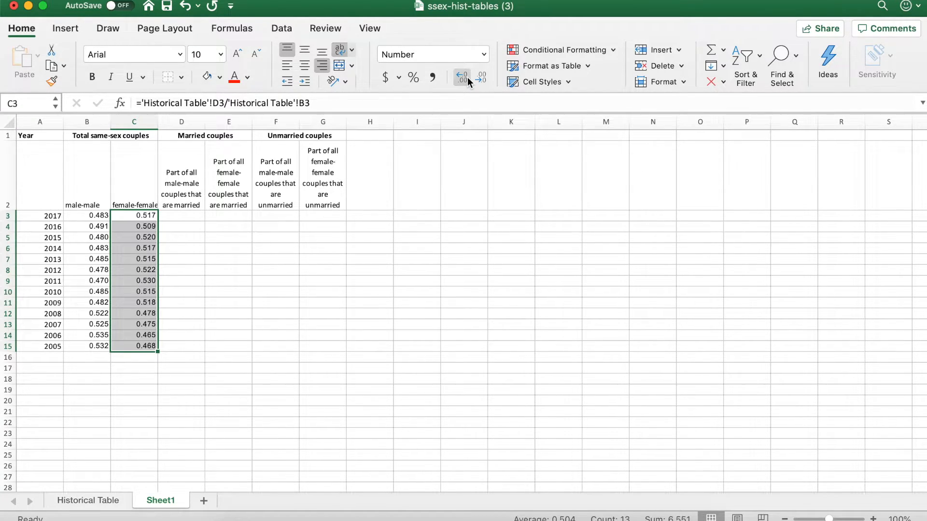
# - In D3, enter ='Historical Table'!F3/'Historical Table'!C3 for the married part of male-male couples and fill it down to D15
pyautogui.click(186, 215)
pyautogui.write('=')
pyautogui.click(99, 503)
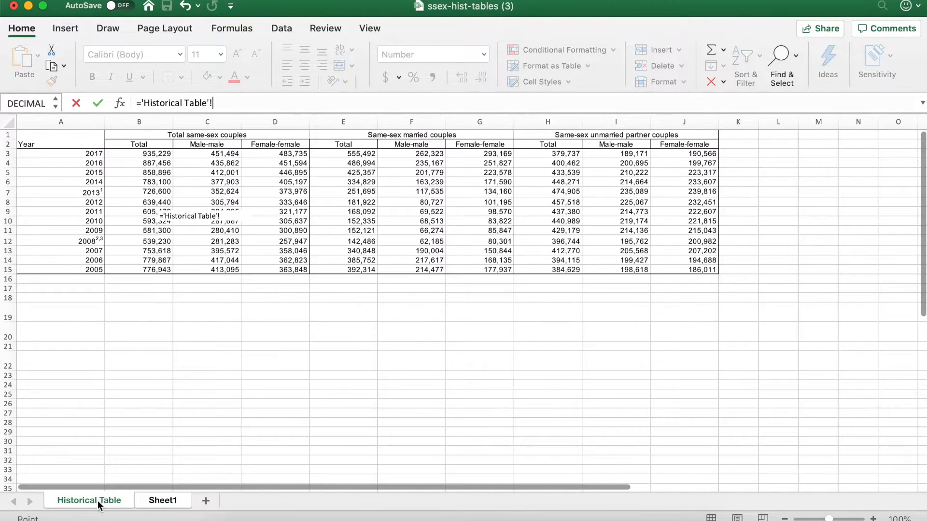
pyautogui.click(406, 155)
pyautogui.write('/')
pyautogui.click(226, 153)
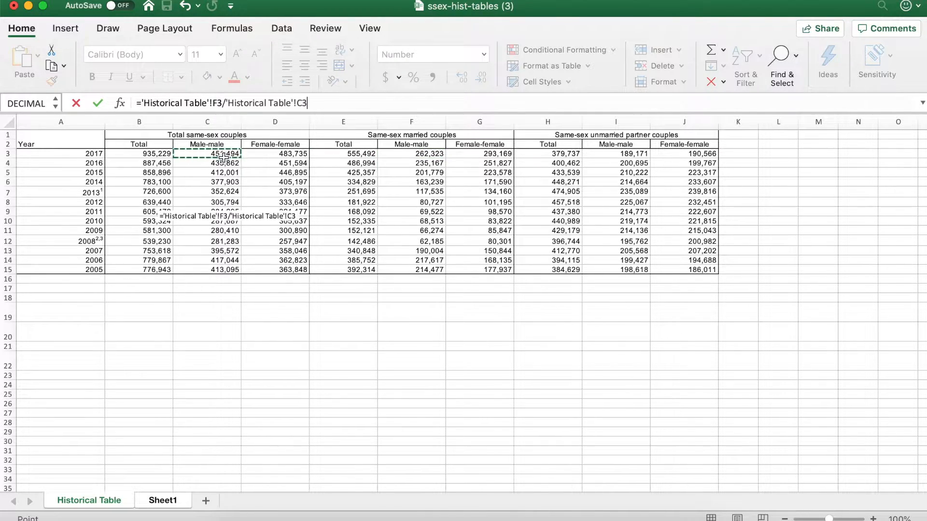
pyautogui.press('Return')
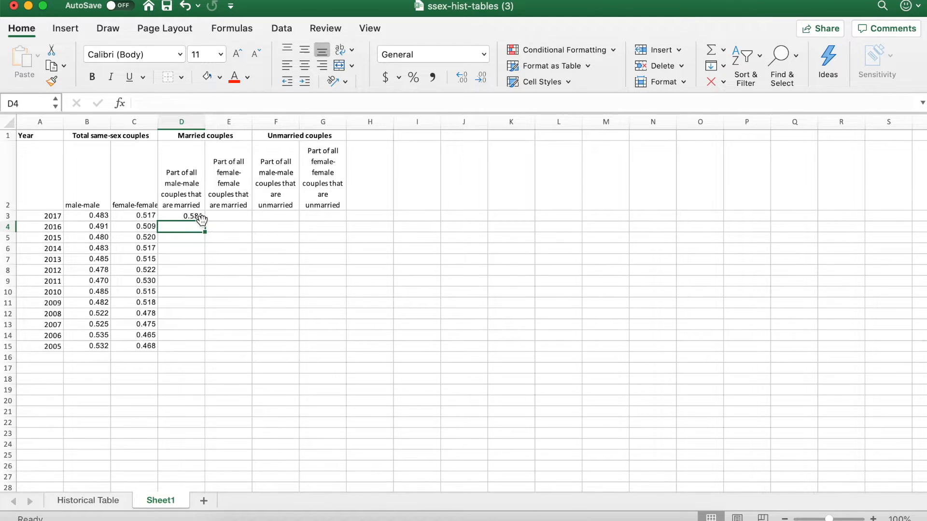
pyautogui.click(203, 219)
pyautogui.moveTo(203, 221); pyautogui.dragTo(201, 349)
# - In E3, enter ='Historical Table'!G3/'Historical Table'!D3 for the married part of female-female couples and fill it down to E15
pyautogui.click(235, 220)
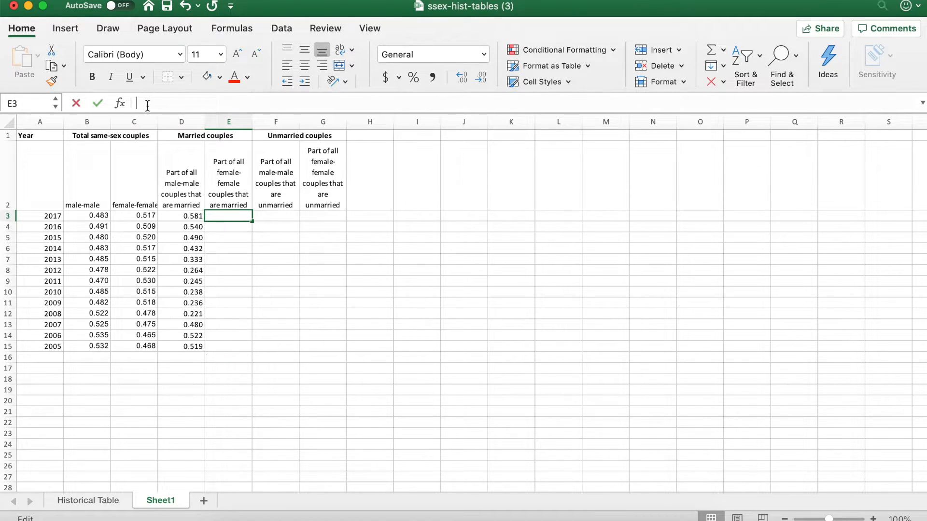
pyautogui.write('=')
pyautogui.click(100, 502)
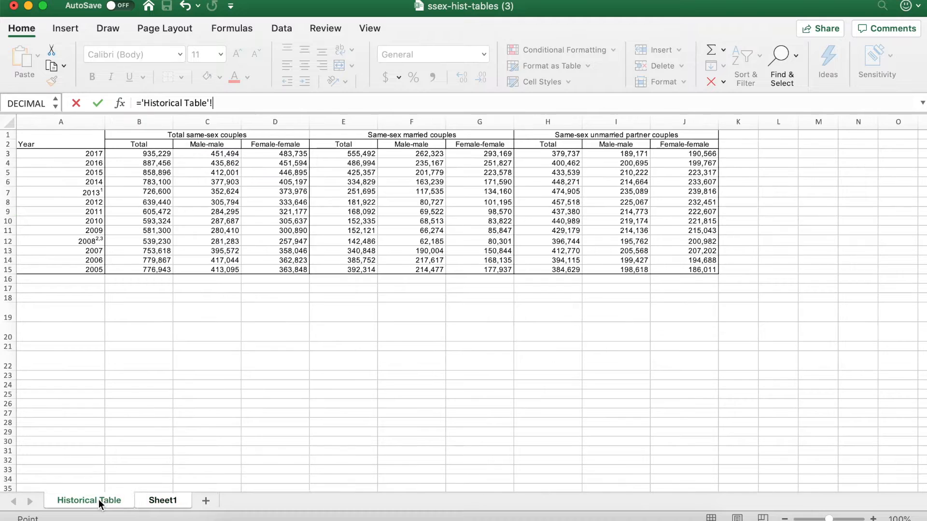
pyautogui.click(500, 153)
pyautogui.write('/')
pyautogui.click(300, 154)
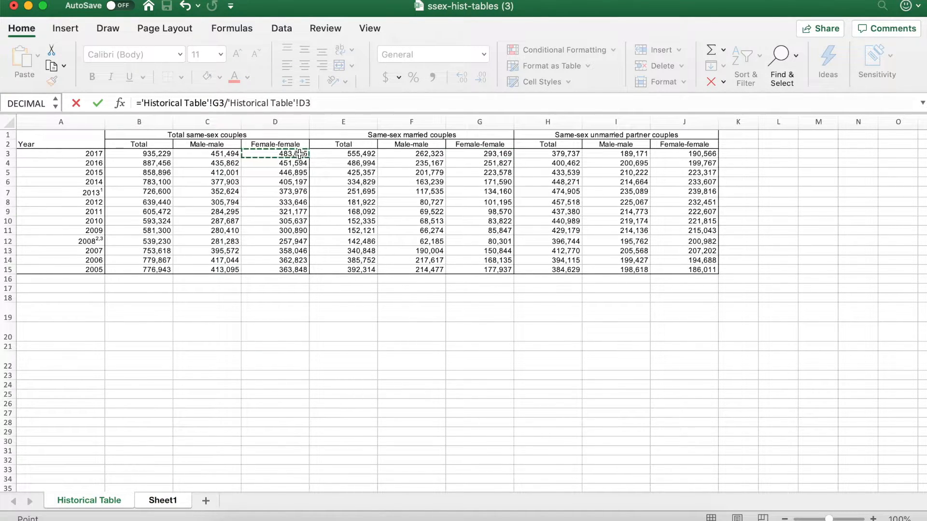
pyautogui.press('Return')
pyautogui.click(247, 216)
pyautogui.moveTo(253, 222); pyautogui.dragTo(251, 350)
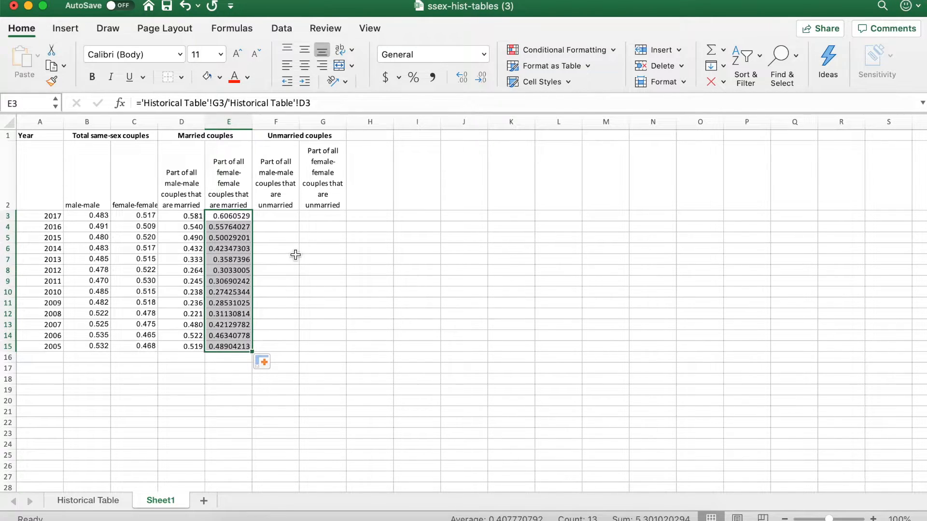
# - Reduce the married female-female proportions in E3:E15 to three decimal places
pyautogui.click(482, 78)
pyautogui.click(483, 78)
pyautogui.click(482, 78)
pyautogui.click(482, 78)
# - In F3, enter ='Historical Table'!I3/'Historical Table'!C3 for the unmarried part of male-male couples and fill it down to F15
pyautogui.click(286, 217)
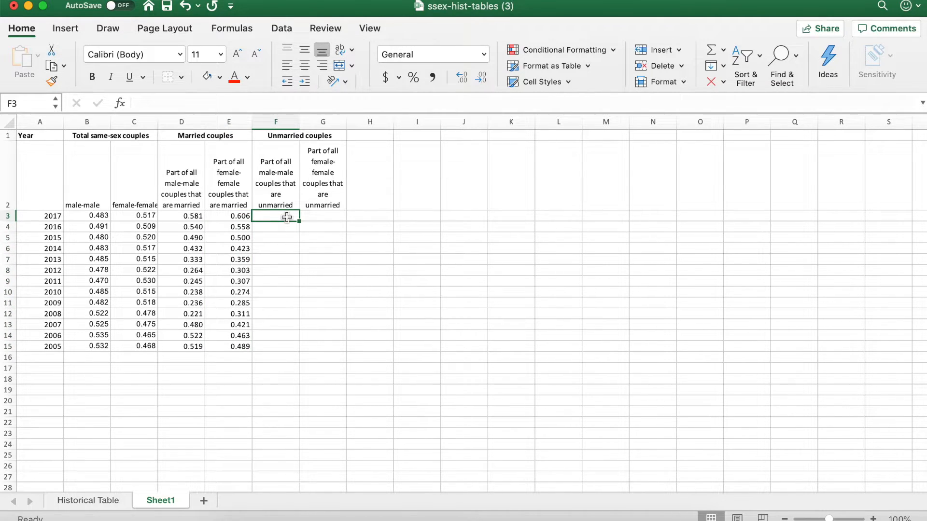
pyautogui.write('=')
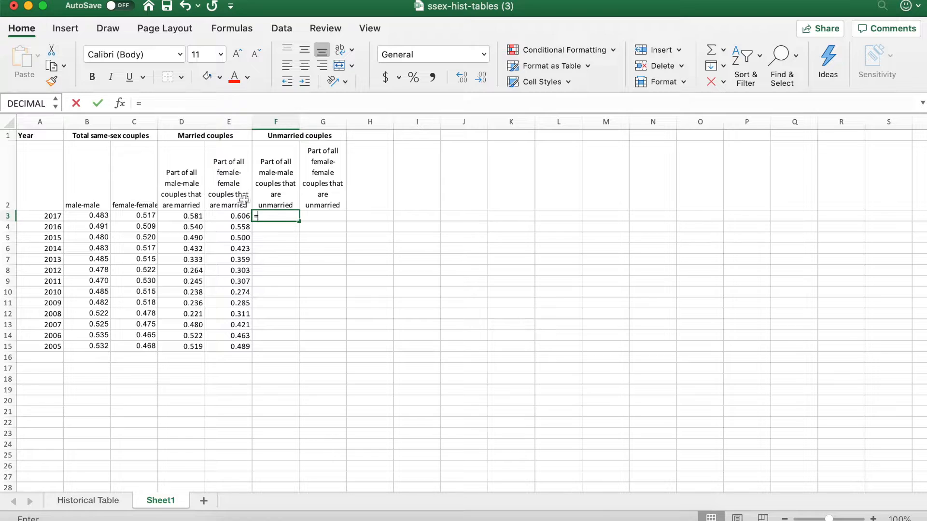
pyautogui.click(101, 501)
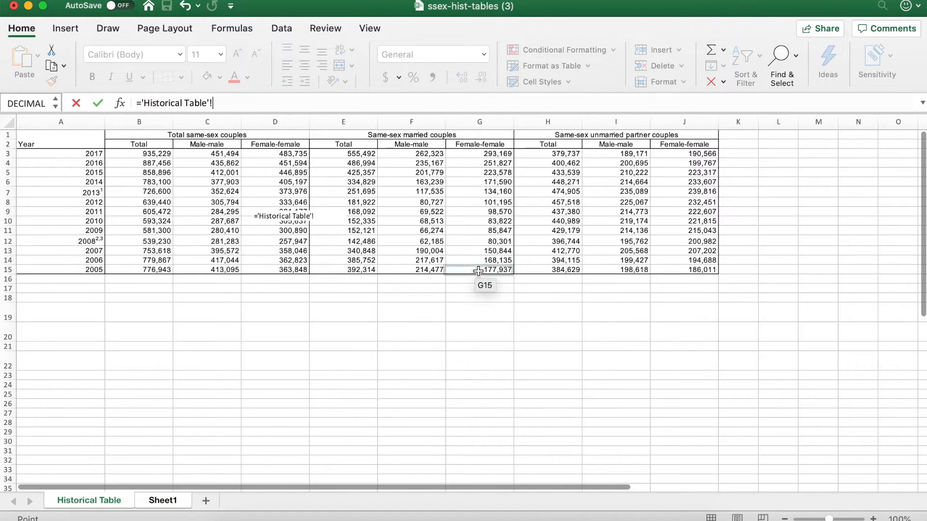
pyautogui.click(613, 157)
pyautogui.write('/')
pyautogui.click(229, 155)
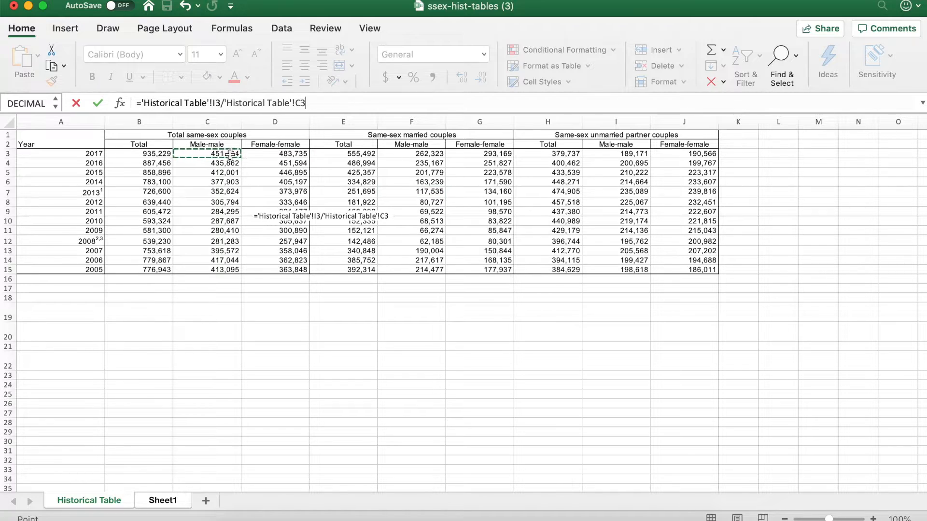
pyautogui.press('Return')
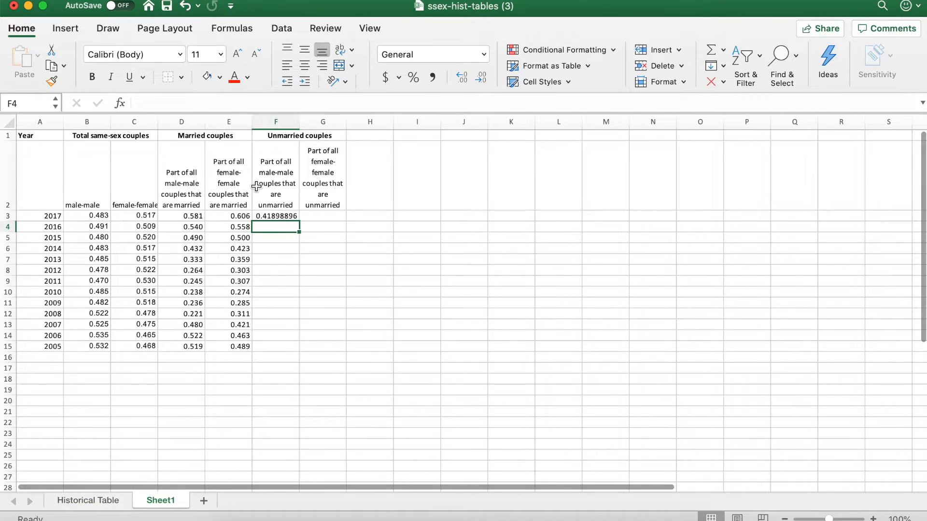
pyautogui.click(275, 216)
pyautogui.moveTo(299, 232); pyautogui.dragTo(297, 351)
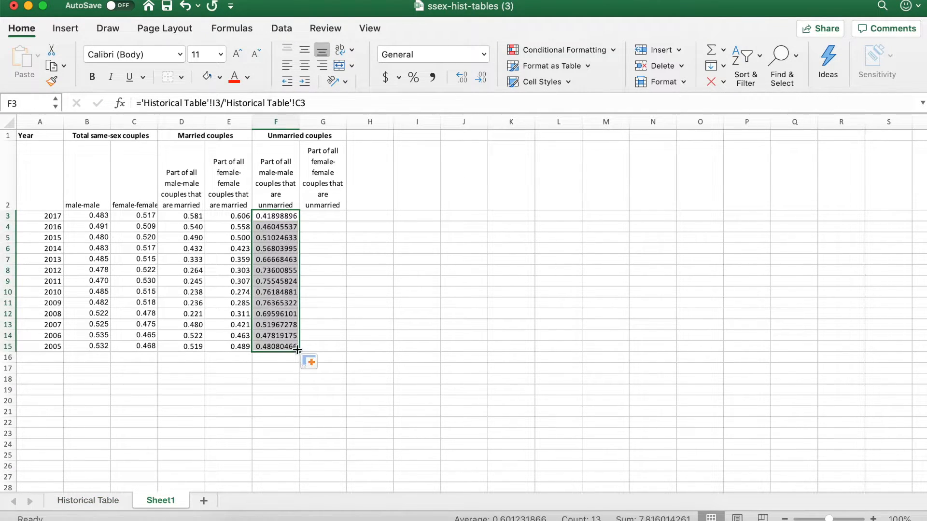
# - Reduce the unmarried male-male proportions in F3:F15 to four decimal places
pyautogui.click(479, 78)
pyautogui.click(479, 77)
pyautogui.click(480, 78)
# - In G3, enter ='Historical Table'!J3/'Historical Table'!D3 for the unmarried part of female-female couples and fill it down to G15
pyautogui.click(327, 219)
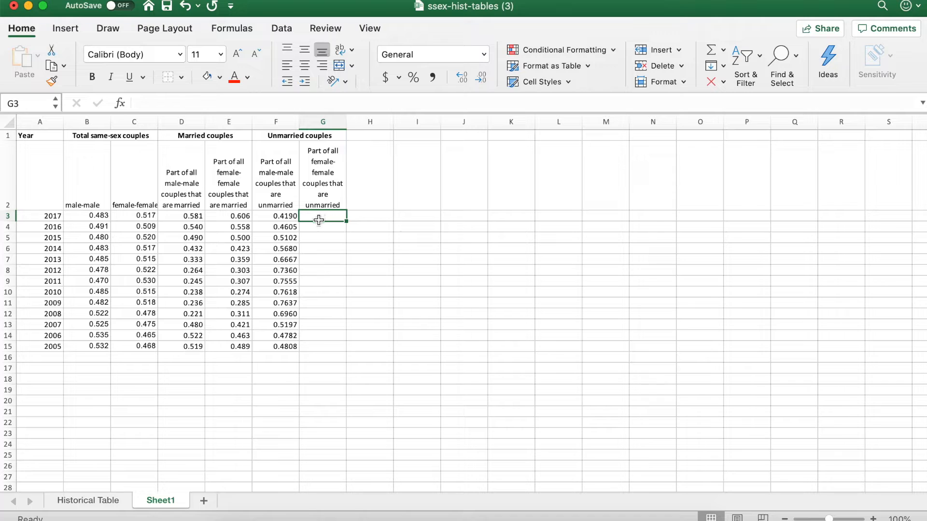
pyautogui.write('=')
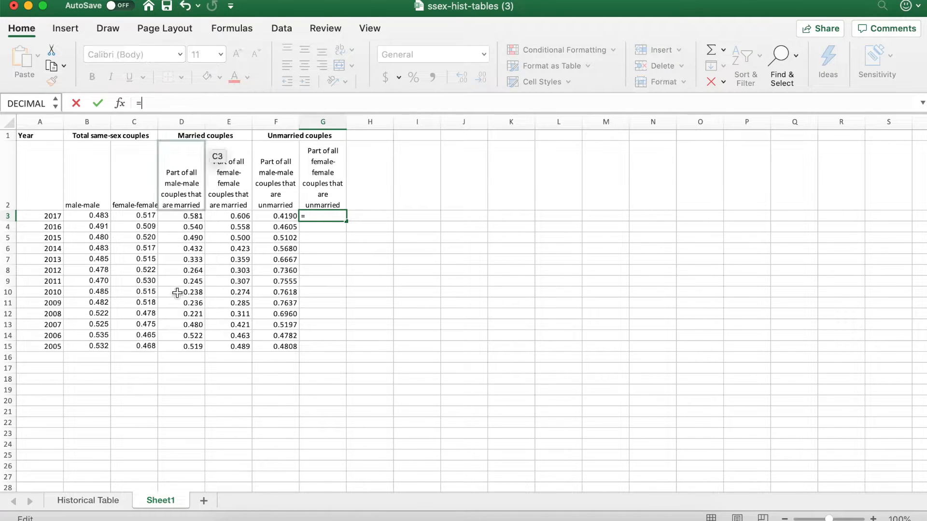
pyautogui.click(107, 500)
pyautogui.click(687, 157)
pyautogui.write('/')
pyautogui.click(289, 155)
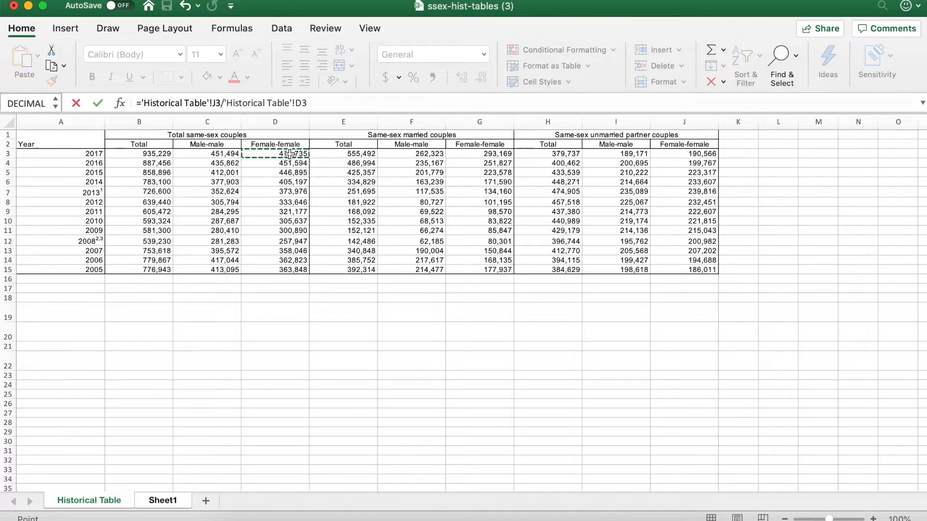
pyautogui.press('Return')
pyautogui.click(323, 216)
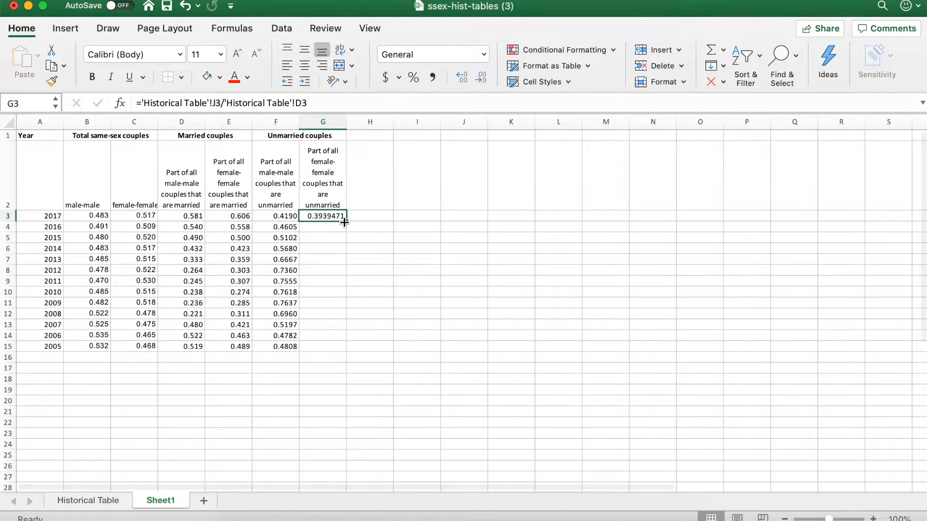
pyautogui.moveTo(345, 233); pyautogui.dragTo(346, 348)
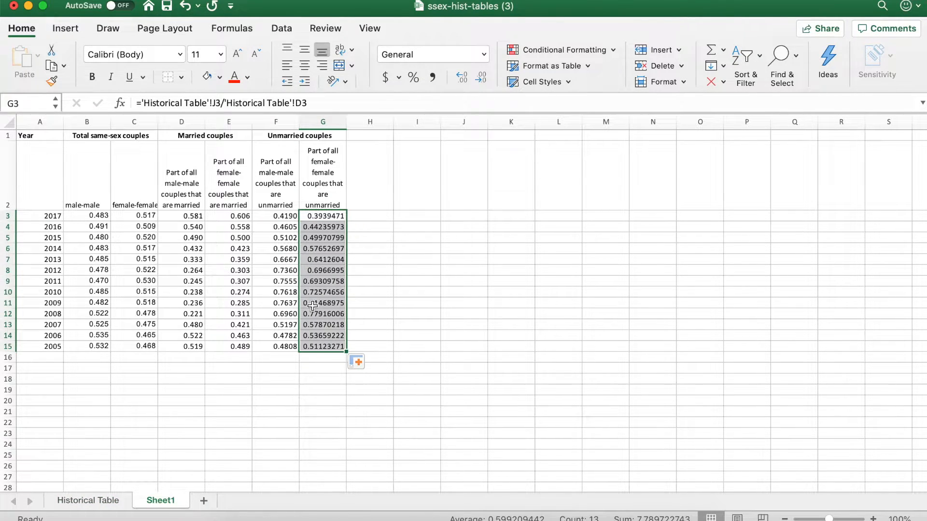
# - Display both unmarried proportion columns, F3:G15, with three decimal places
pyautogui.keyDown('shift'); pyautogui.click(282, 348); pyautogui.keyUp('shift')
pyautogui.click(480, 78)
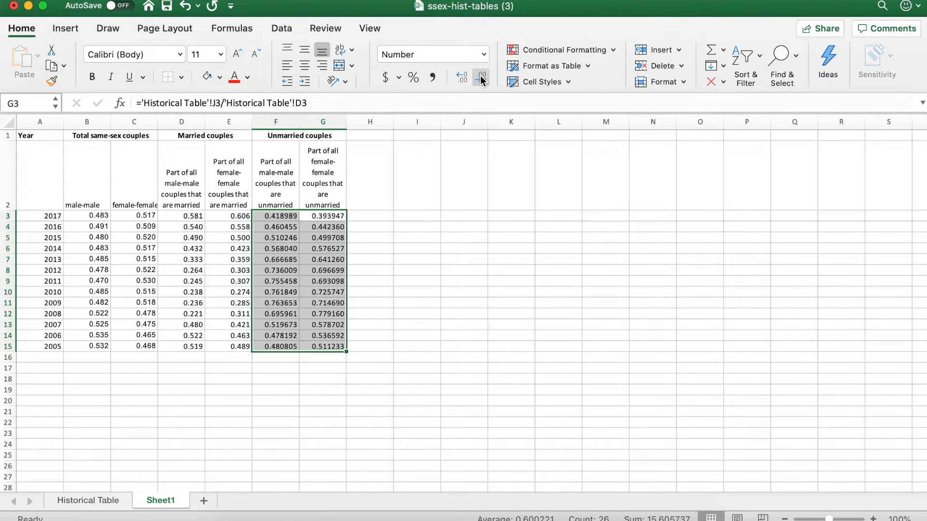
pyautogui.click(481, 78)
pyautogui.click(481, 78)
pyautogui.click(481, 78)
# - Delete row 1, which holds the Year, Total same-sex couples, Married couples and Unmarried couples headings
pyautogui.click(8, 136)
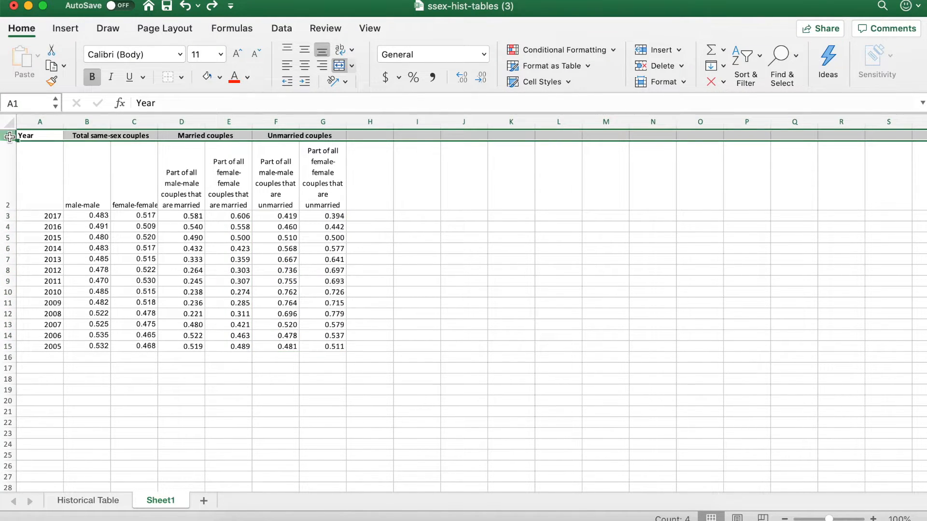
pyautogui.rightClick(10, 140)
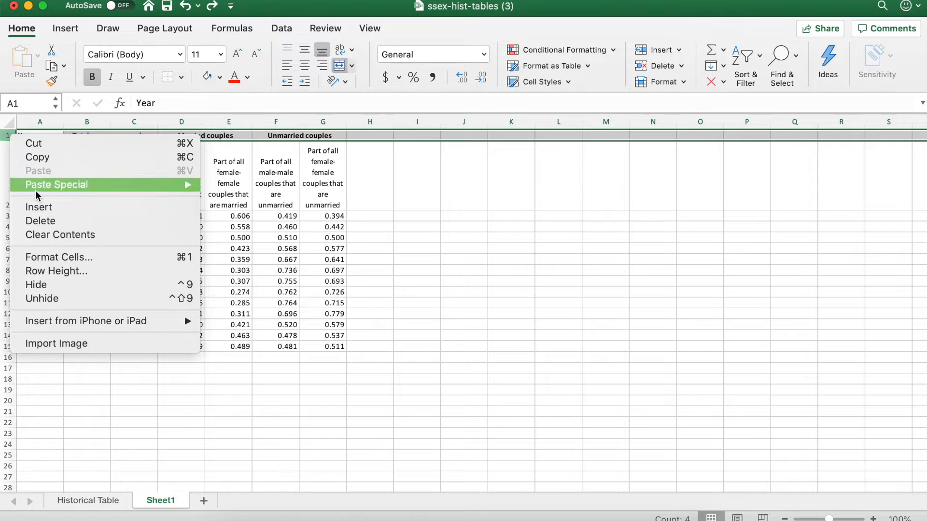
pyautogui.click(50, 221)
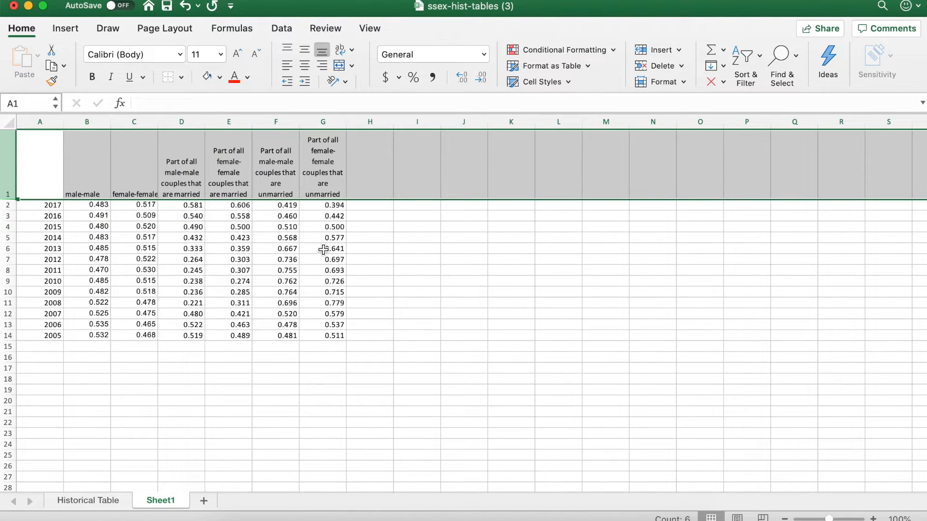
# - Delete the cells for the years 2008 to 2005 in A11:G14, using the Shift cells left option
pyautogui.click(10, 303)
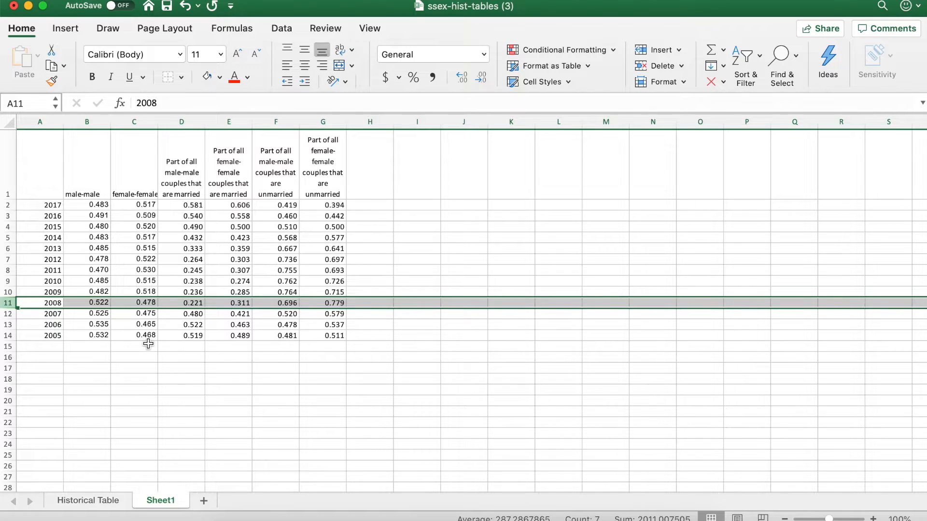
pyautogui.keyDown('shift'); pyautogui.click(335, 340); pyautogui.keyUp('shift')
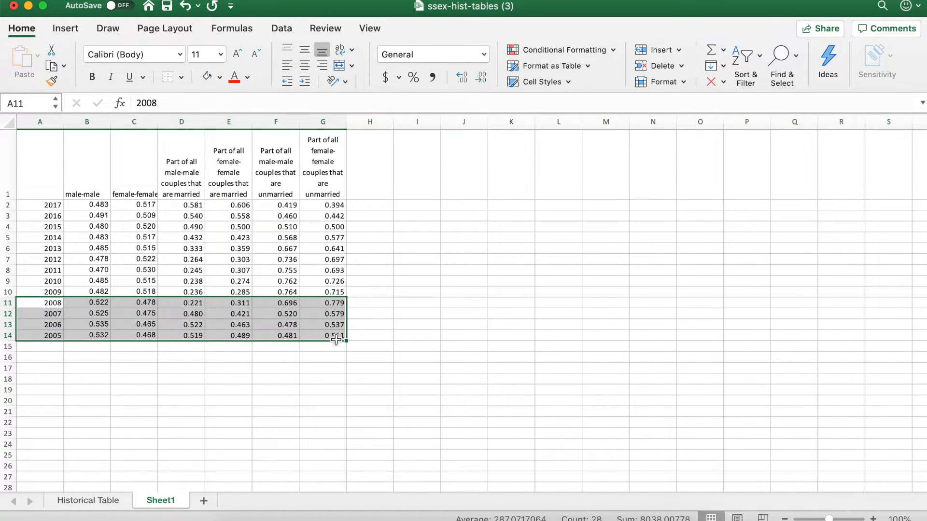
pyautogui.rightClick(315, 324)
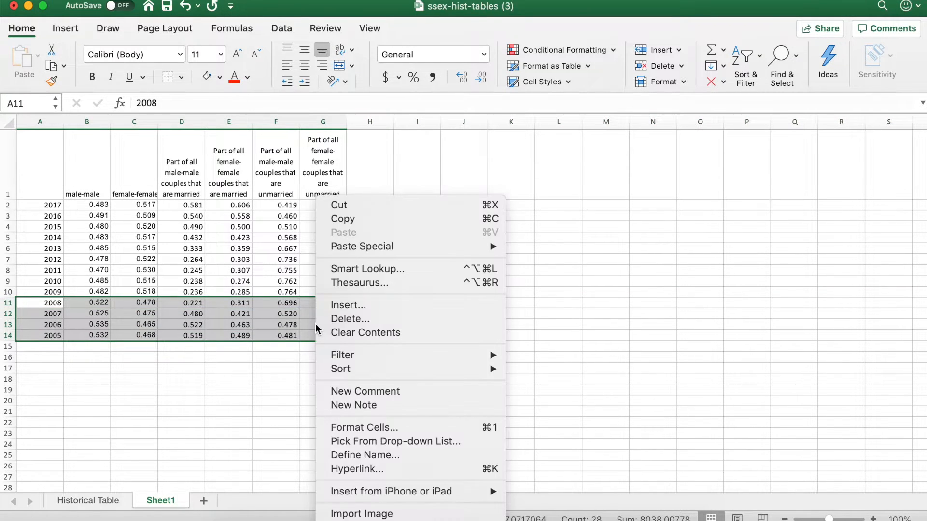
pyautogui.click(348, 319)
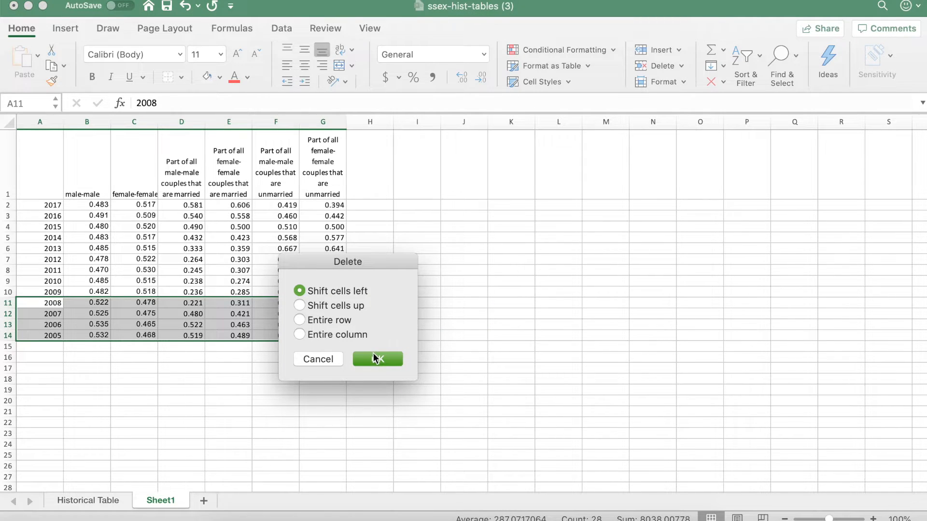
pyautogui.click(376, 358)
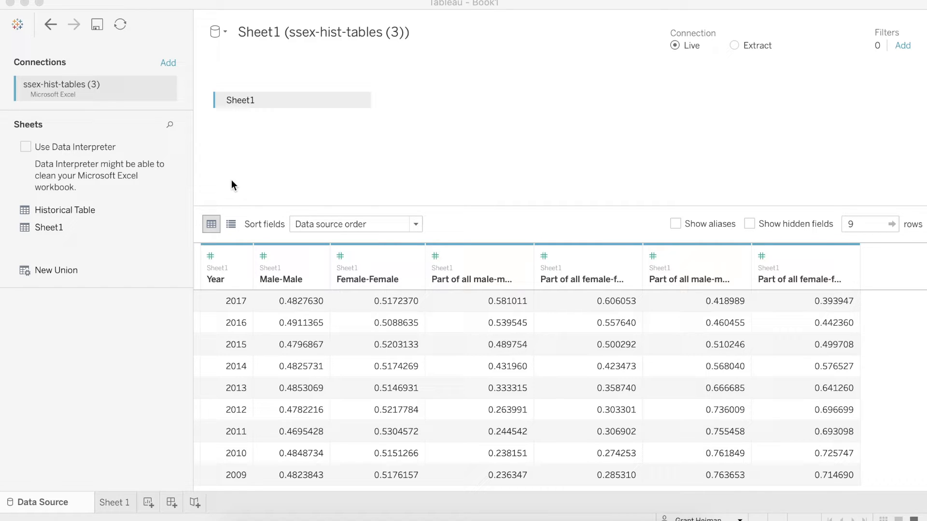
# - Switch to Tableau's Sheet 1 and plot Measure Values in rows against Year in columns, splitting the lines by Measure Names
pyautogui.click(110, 503)
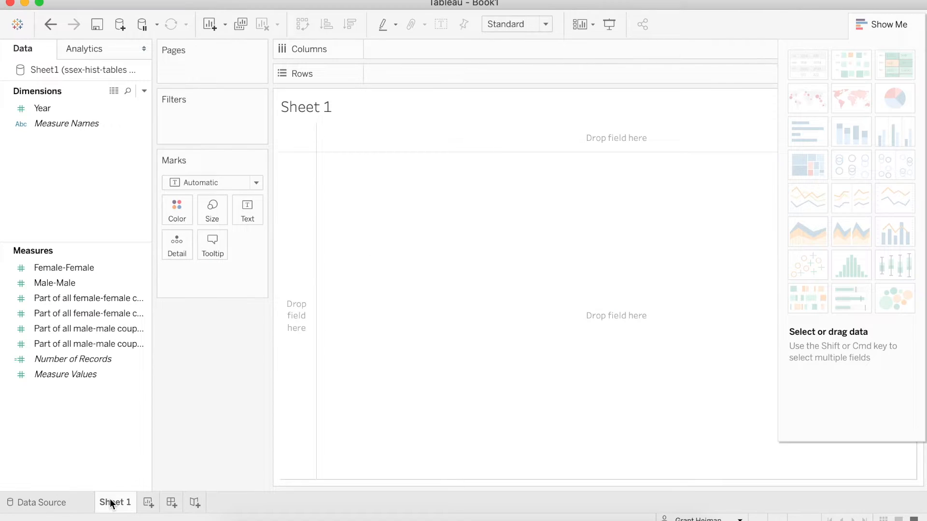
pyautogui.moveTo(48, 110); pyautogui.dragTo(424, 48)
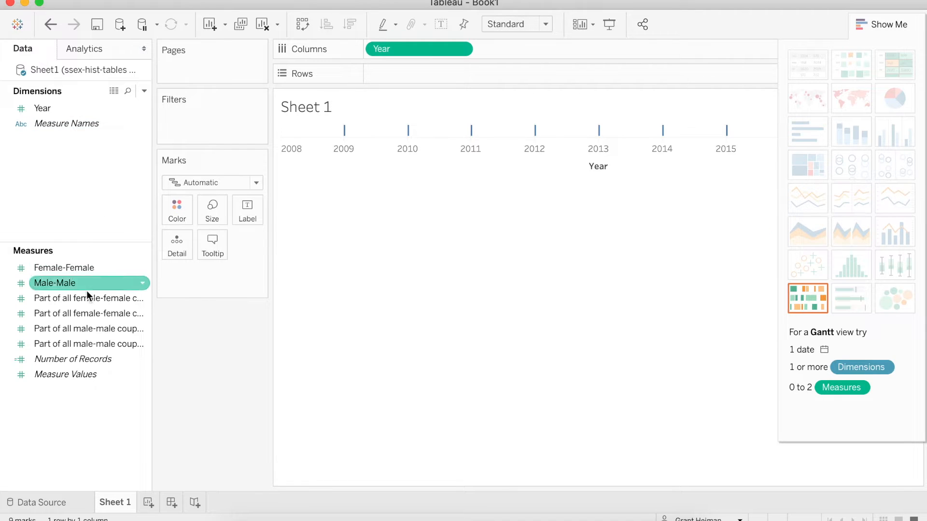
pyautogui.moveTo(79, 375); pyautogui.dragTo(444, 76)
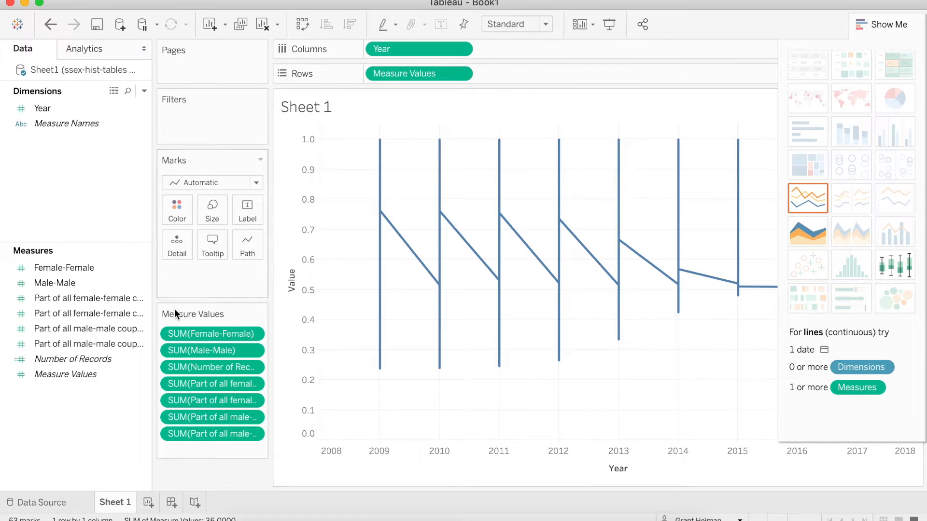
pyautogui.moveTo(63, 123); pyautogui.dragTo(198, 277)
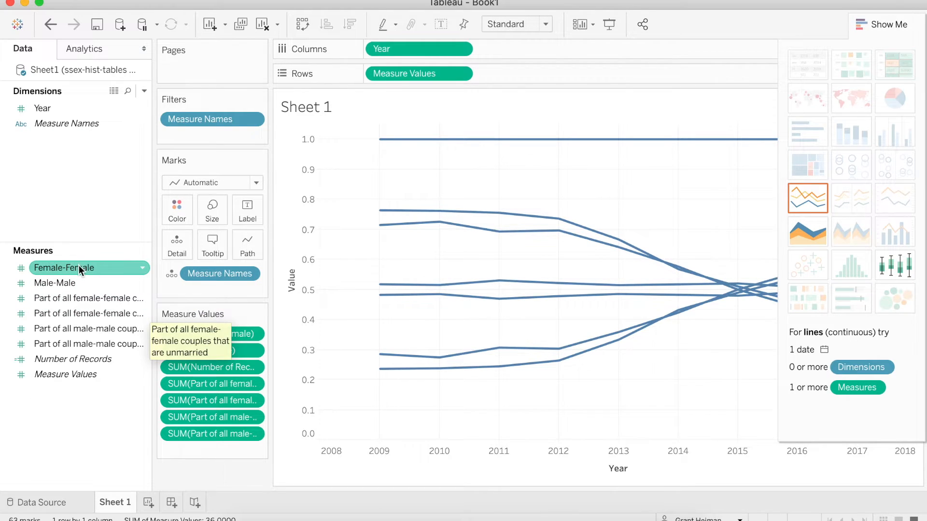
# - Add Female-Female and Male-Male as mark details and remove all other measures from Measure Values, keeping only these two
pyautogui.moveTo(80, 268); pyautogui.dragTo(197, 288)
pyautogui.moveTo(94, 284); pyautogui.dragTo(209, 309)
pyautogui.moveTo(219, 392); pyautogui.dragTo(74, 392)
pyautogui.moveTo(193, 402); pyautogui.dragTo(58, 412)
pyautogui.moveTo(222, 400); pyautogui.dragTo(31, 407)
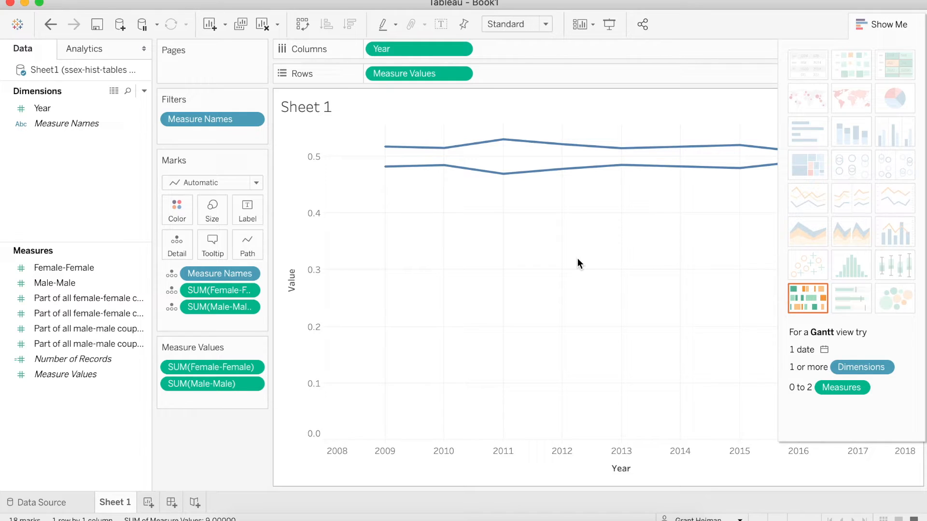
# - Hide the Show Me chart suggestions and change the mark type to Area
pyautogui.click(890, 23)
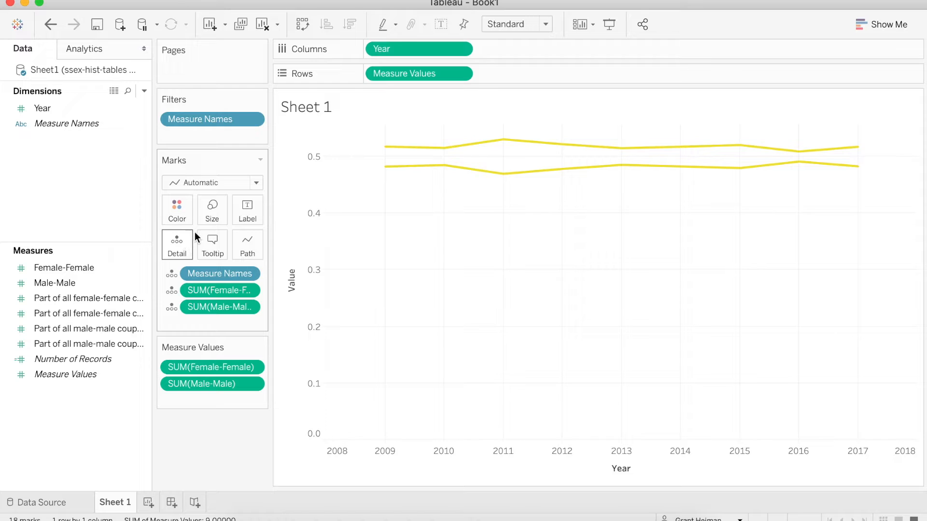
pyautogui.click(255, 183)
pyautogui.click(228, 247)
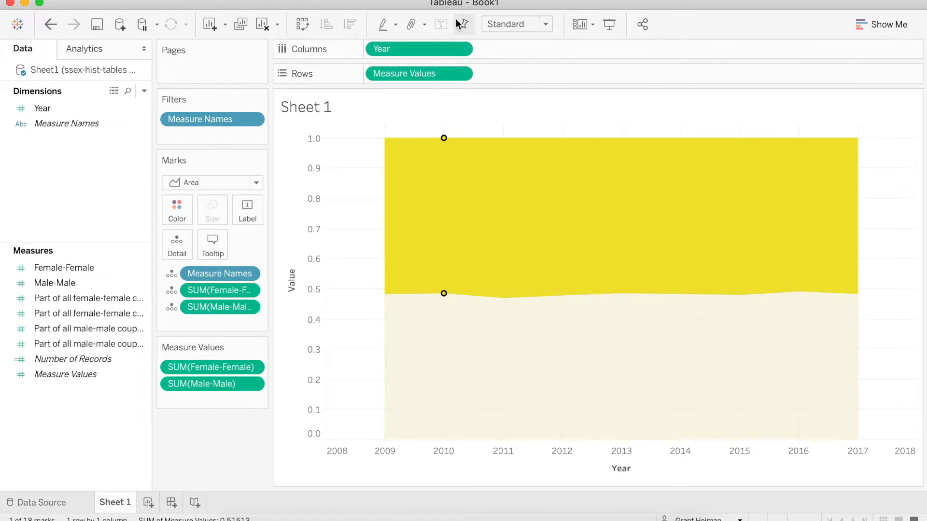
# - Turn off mark stacking so the Female-Female and Male-Male areas overlap from zero, and clear the mark selection
pyautogui.click(427, 0)
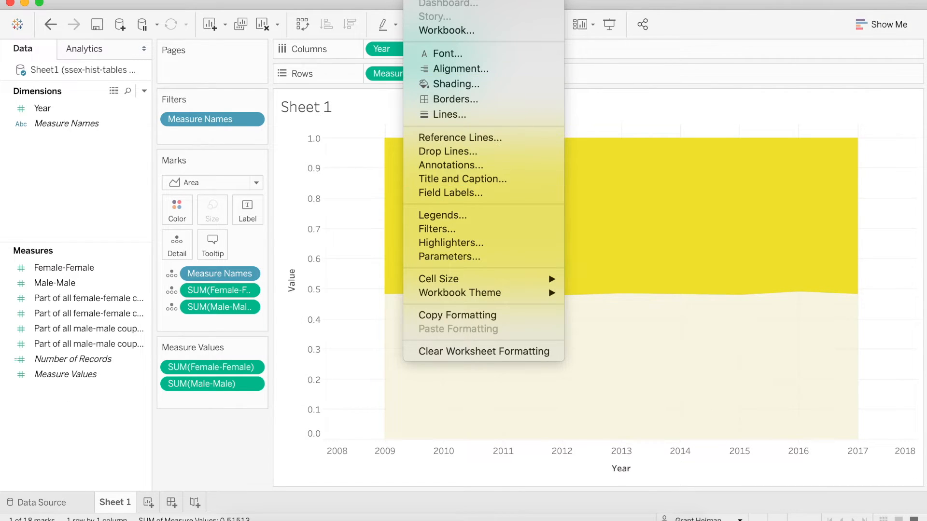
pyautogui.moveTo(343, 0)
pyautogui.moveTo(386, 29)
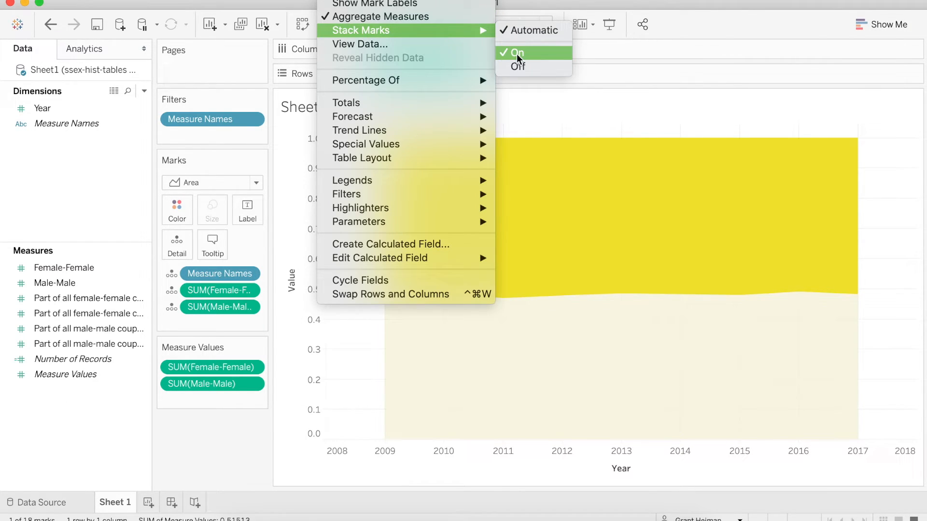
pyautogui.click(517, 54)
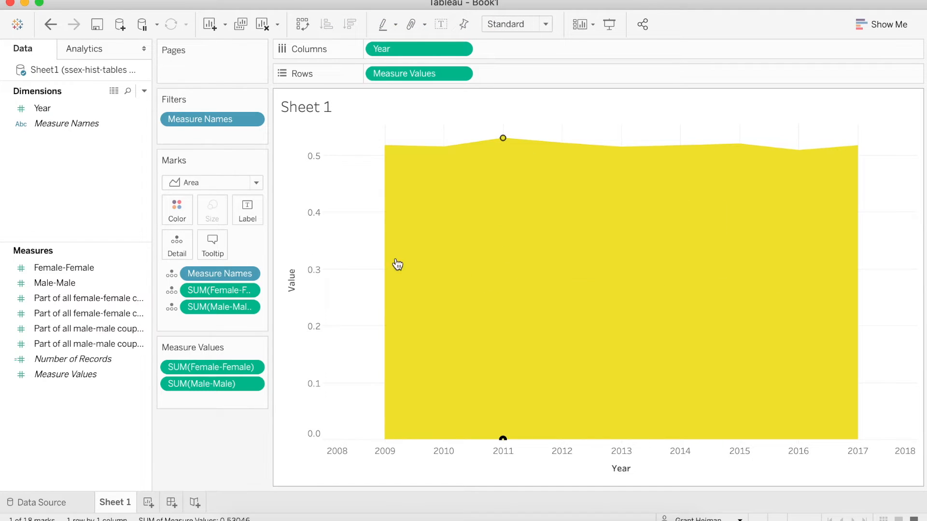
pyautogui.click(338, 263)
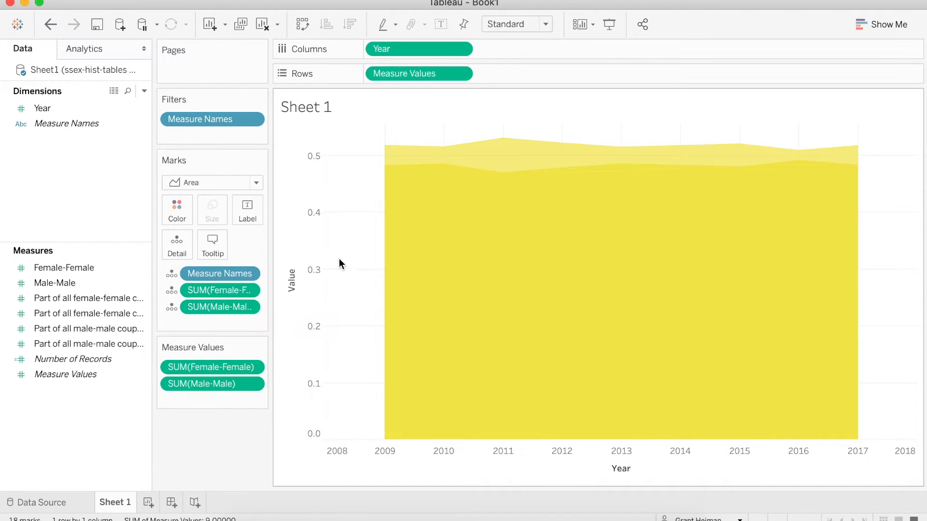
# - Give the Value axis a fixed range ending at 1.0
pyautogui.doubleClick(313, 183)
pyautogui.click(327, 182)
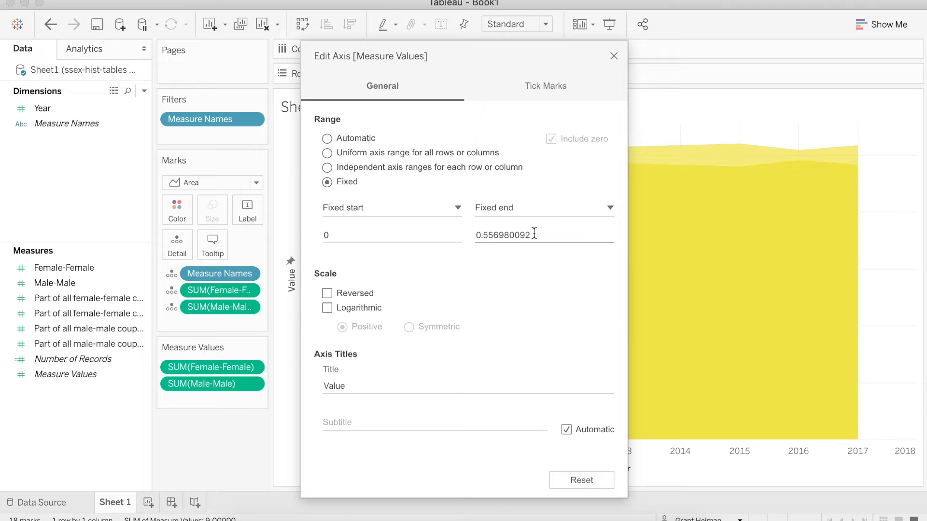
pyautogui.moveTo(564, 235); pyautogui.dragTo(457, 234)
pyautogui.write('1.0')
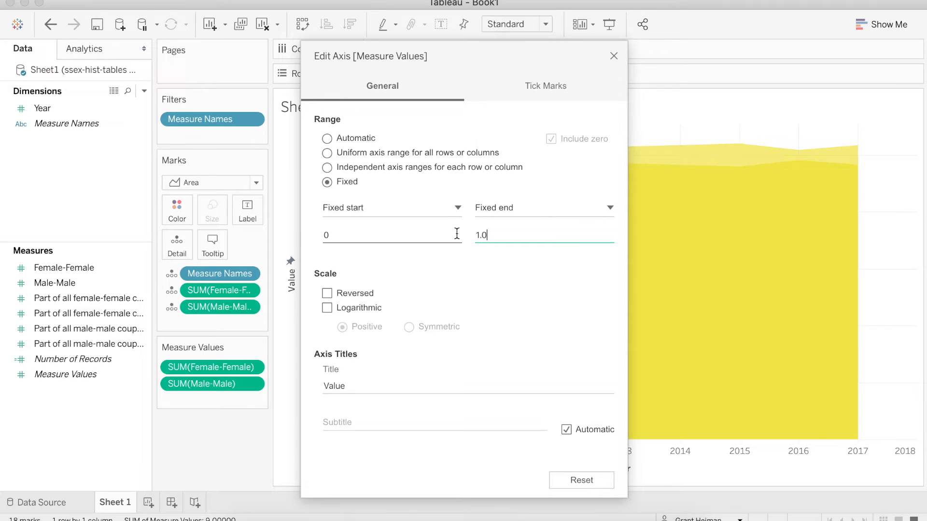
pyautogui.click(614, 56)
# - Replace the sheet title text with "Proportion of the total number of same-sex female couples vs. same-sex male couples"
pyautogui.doubleClick(320, 108)
pyautogui.moveTo(356, 189); pyautogui.dragTo(276, 189)
pyautogui.write('Proportion of')
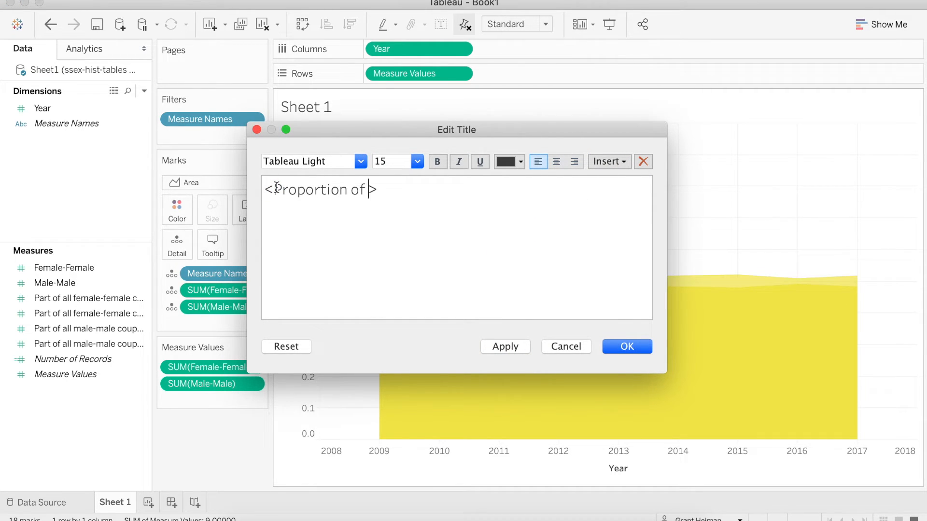
pyautogui.write(' the total number of ')
pyautogui.write('same-sex ')
pyautogui.write('female')
pyautogui.write(' couples vs. same-')
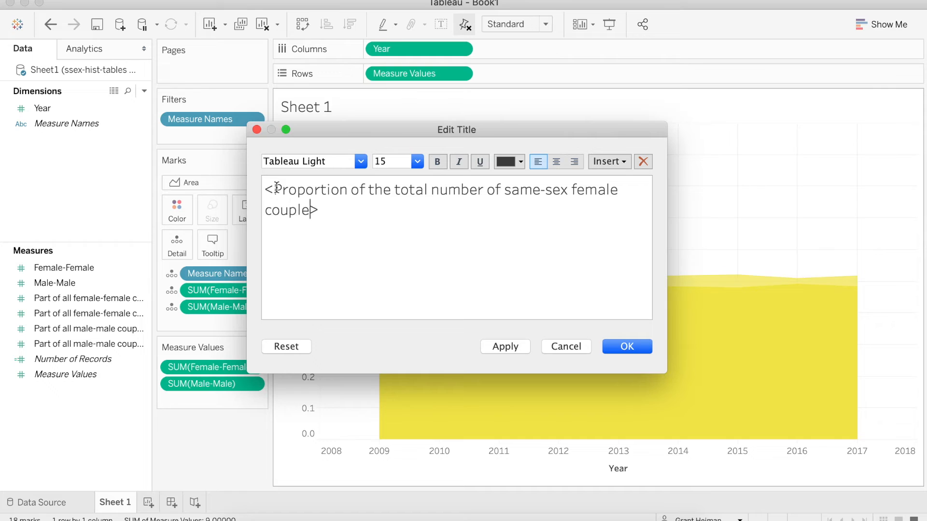
pyautogui.write('sex male couples')
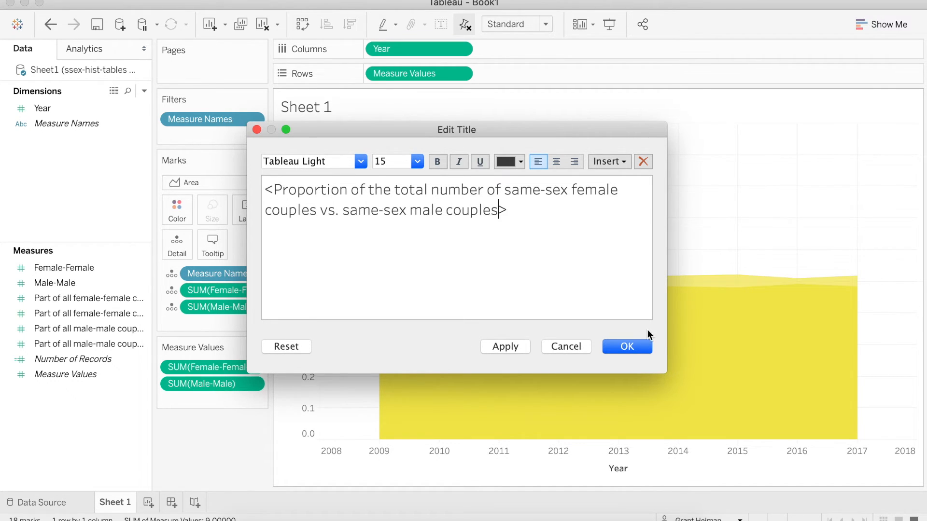
pyautogui.click(636, 346)
# - Remove the leftover angle brackets from the start and end of the chart title
pyautogui.doubleClick(612, 109)
pyautogui.press('BackSpace')
pyautogui.click(273, 190)
pyautogui.press('BackSpace')
pyautogui.click(627, 346)
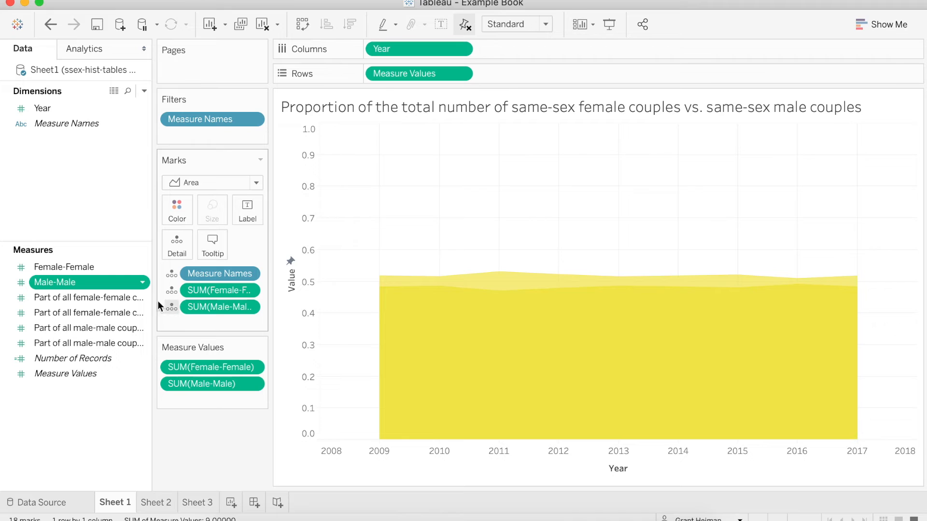
# - Set the default number format of the Male-Male measure to Number (Custom)
pyautogui.click(143, 283)
pyautogui.moveTo(227, 200)
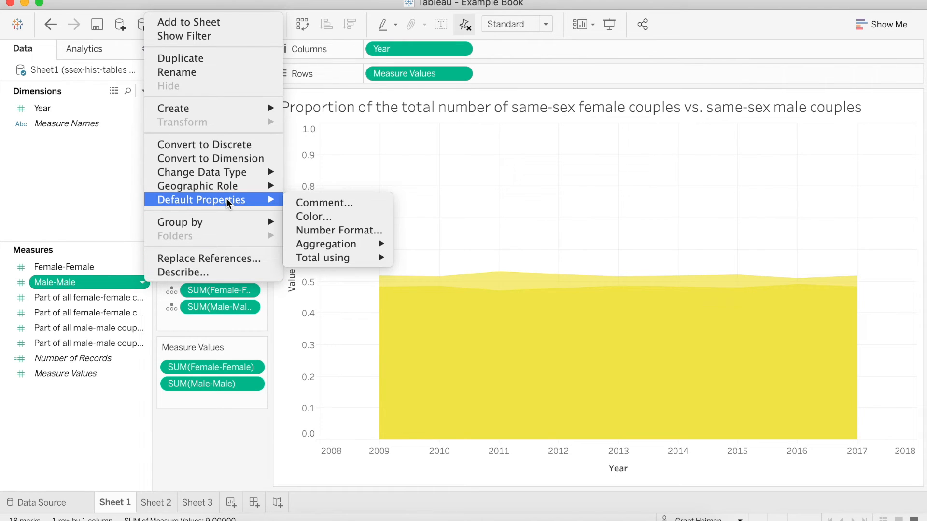
pyautogui.click(300, 231)
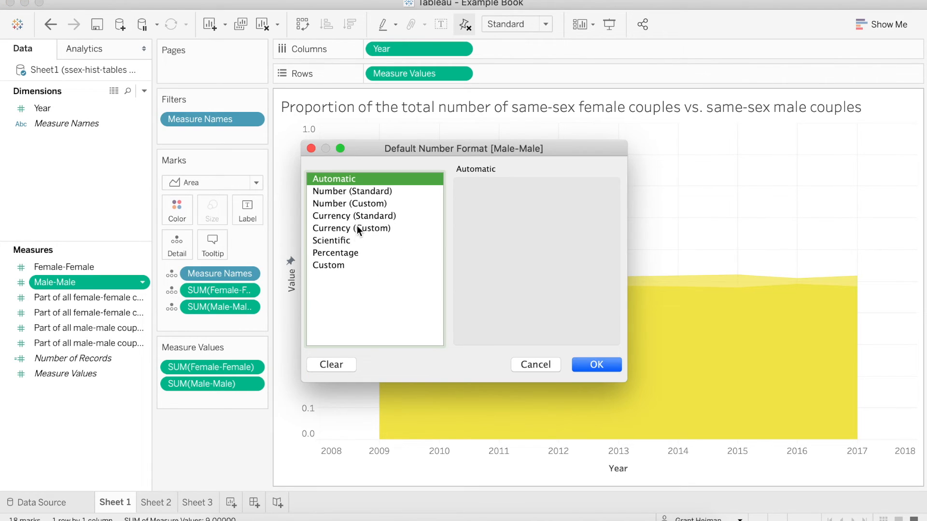
pyautogui.click(361, 203)
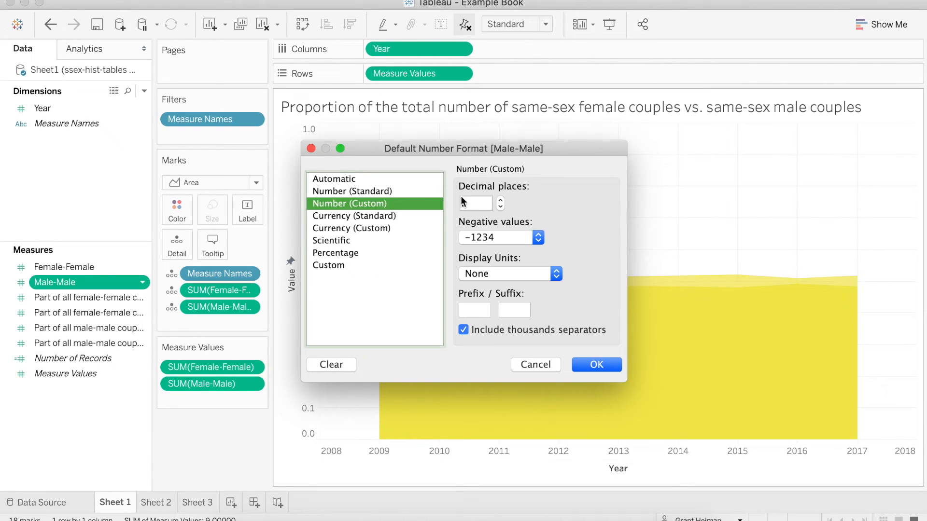
pyautogui.click(595, 364)
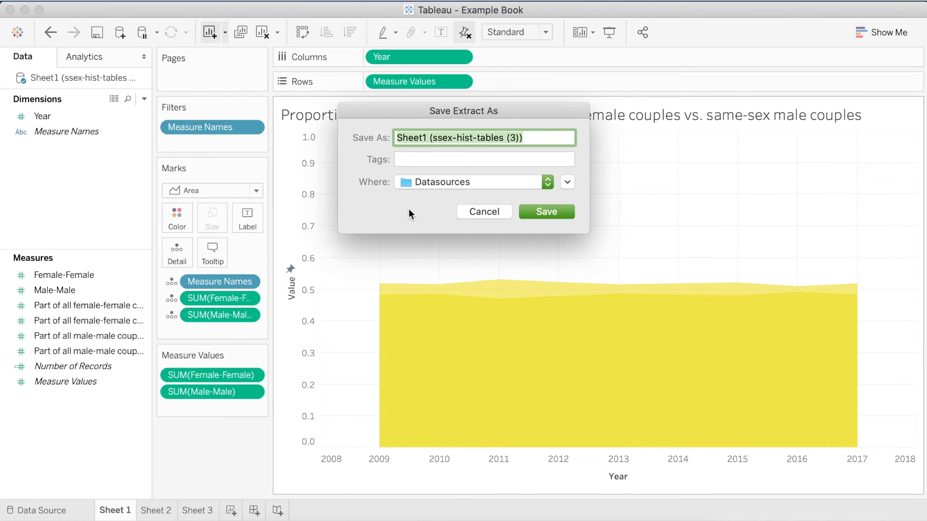
# - Save the data extract in the Datasources folder and save the workbook to Tableau Public with the title "Sheet 1 Same-sex data"
pyautogui.click(547, 212)
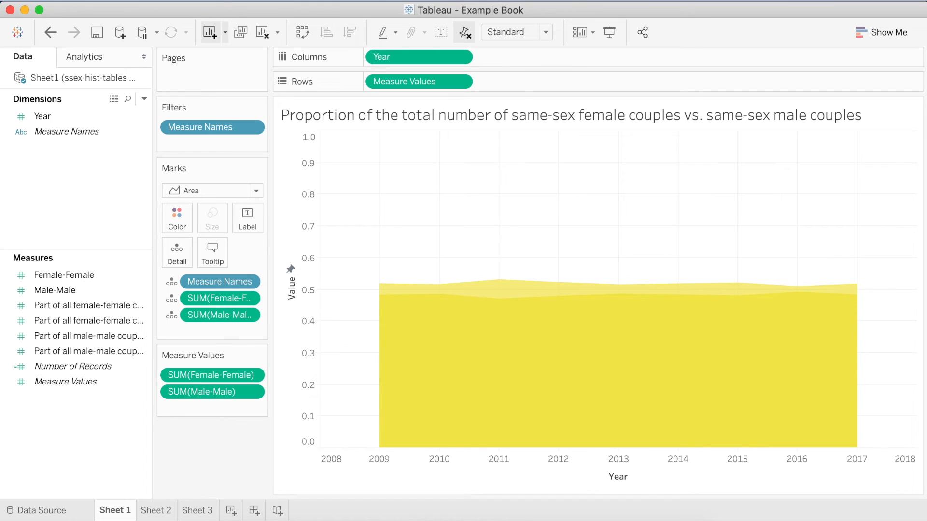
pyautogui.click(471, 1)
pyautogui.moveTo(544, 117)
pyautogui.click(696, 137)
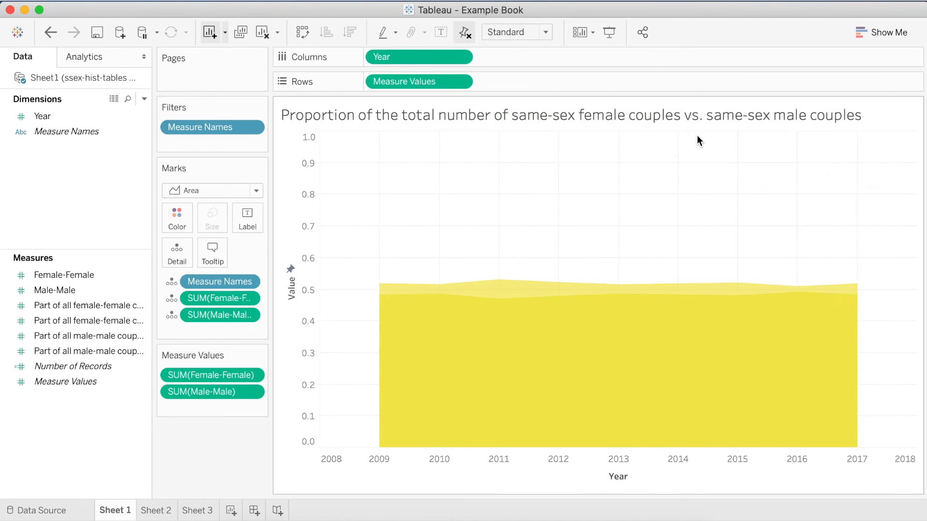
pyautogui.tripleClick(432, 288)
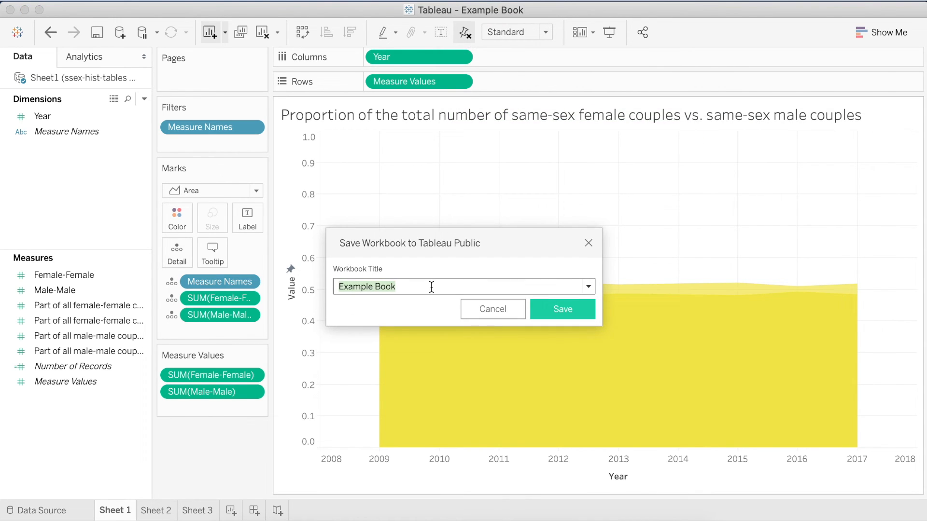
pyautogui.write('Sheet 1 Same-sex data')
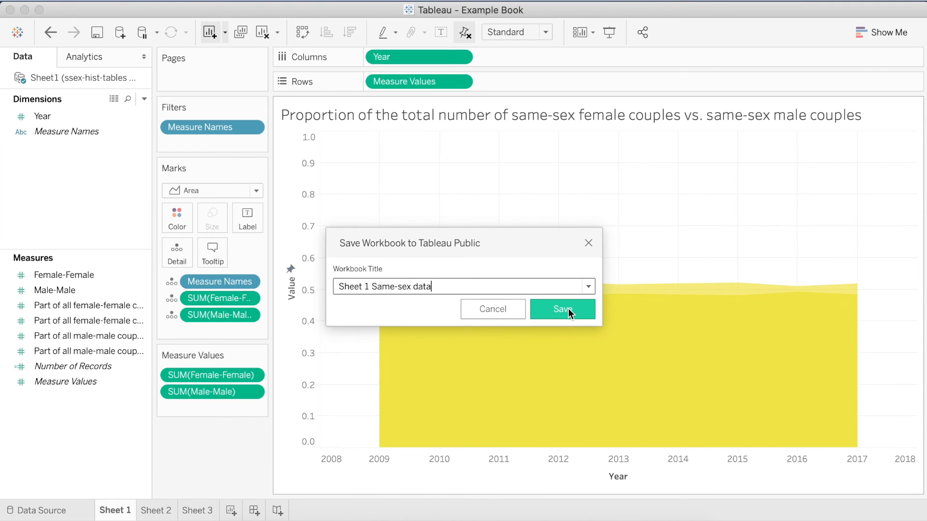
pyautogui.click(570, 312)
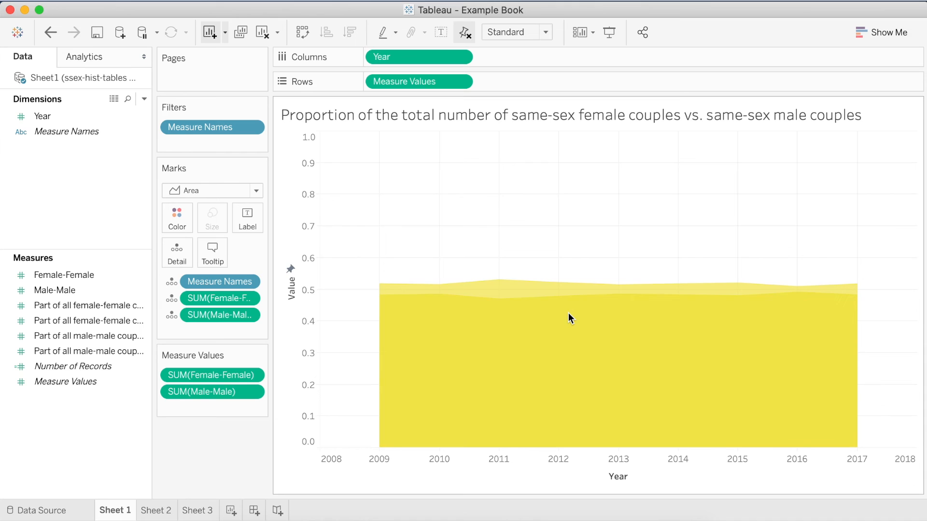